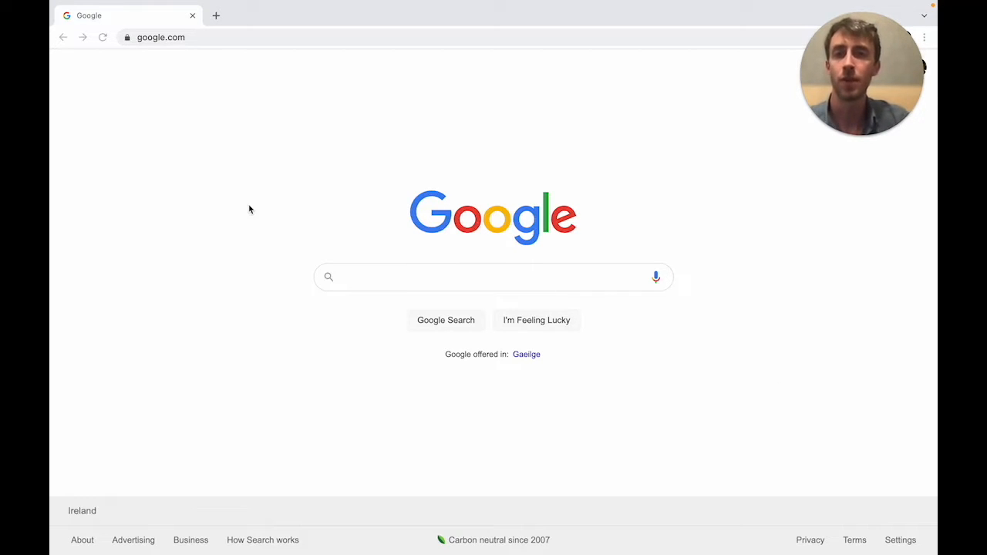
Open the silicoai.com website and go from there to the Silico web application.
{"action": "left_click", "coordinate": [220, 38]}
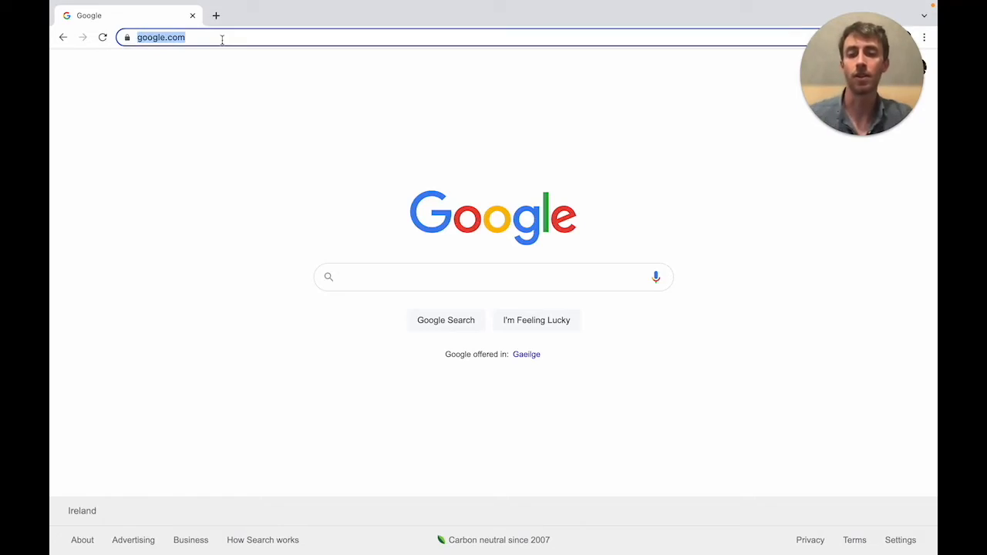
{"action": "type", "text": "silicoai.com"}
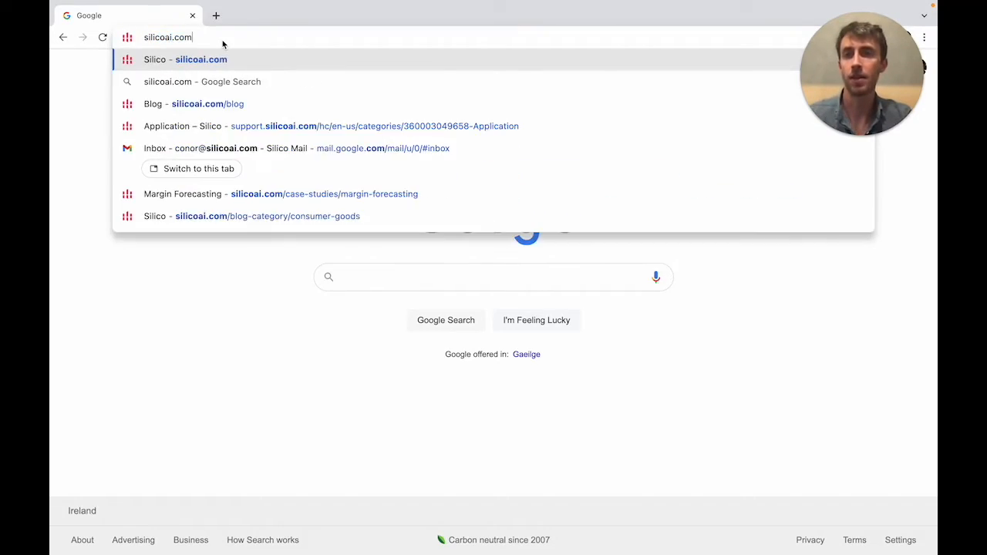
{"action": "key", "text": "Return"}
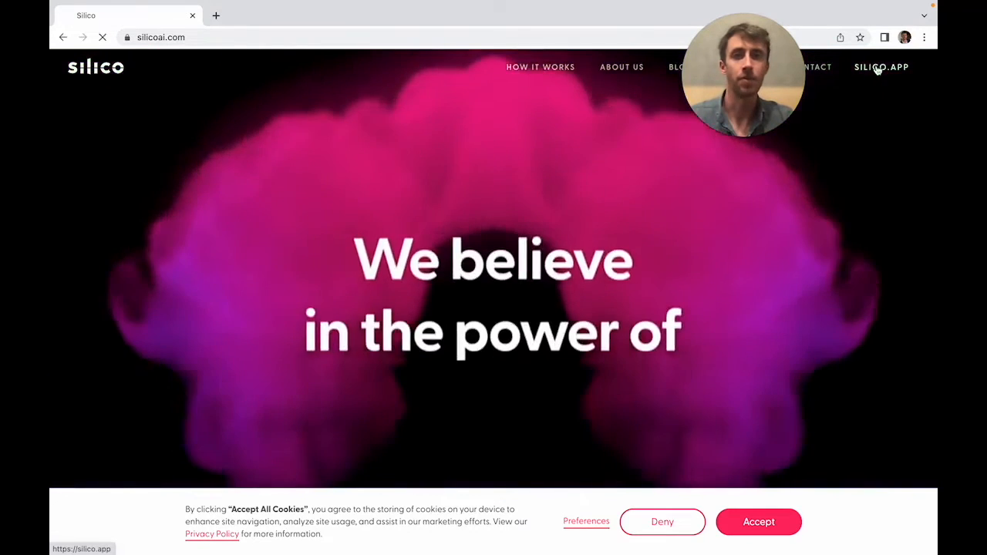
{"action": "left_click", "coordinate": [877, 69]}
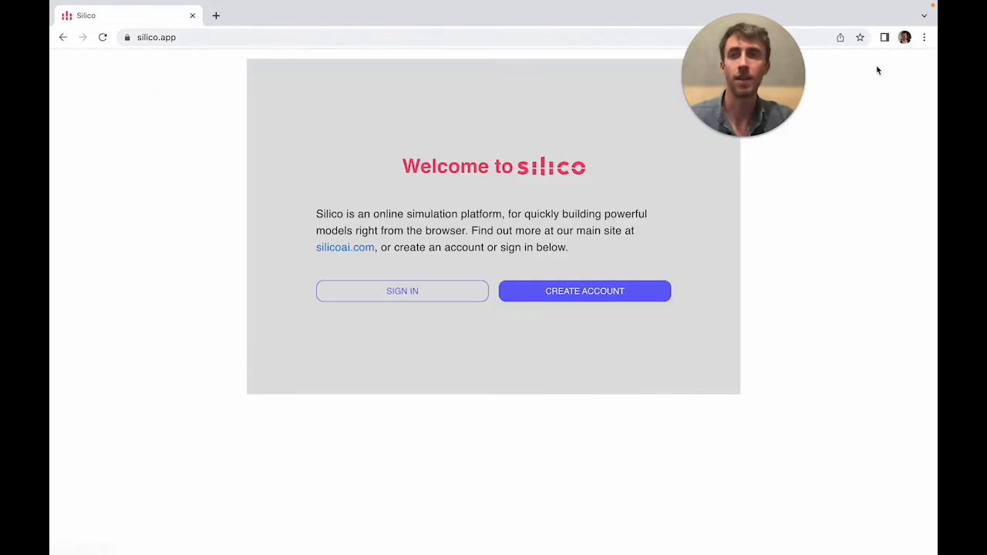
Open silico.app in a new browser tab.
{"action": "left_click", "coordinate": [215, 17]}
{"action": "type", "text": "silic"}
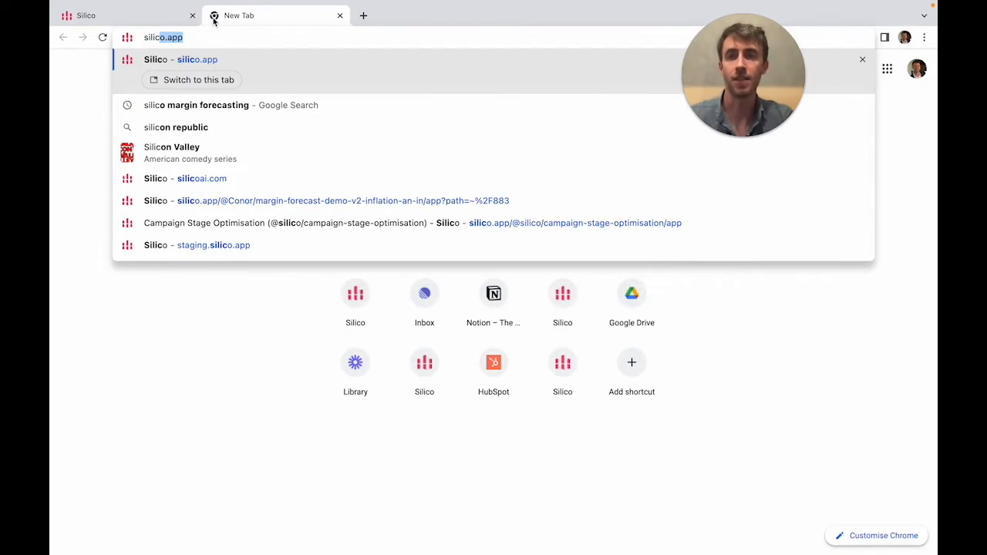
{"action": "key", "text": "Return"}
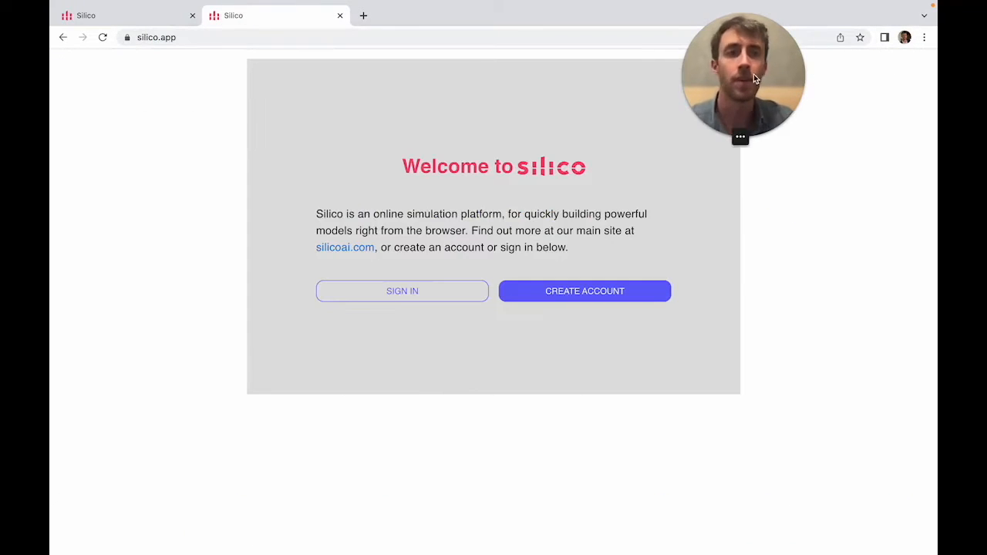
{"action": "left_click_drag", "start_coordinate": [756, 73], "coordinate": [868, 69]}
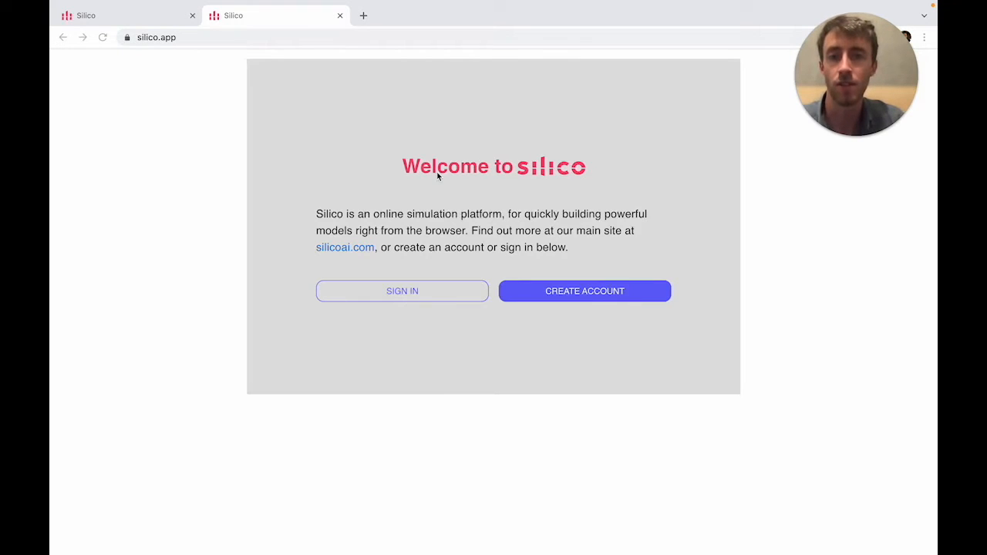
Sign in to Silico with the existing Google account.
{"action": "left_click", "coordinate": [408, 294]}
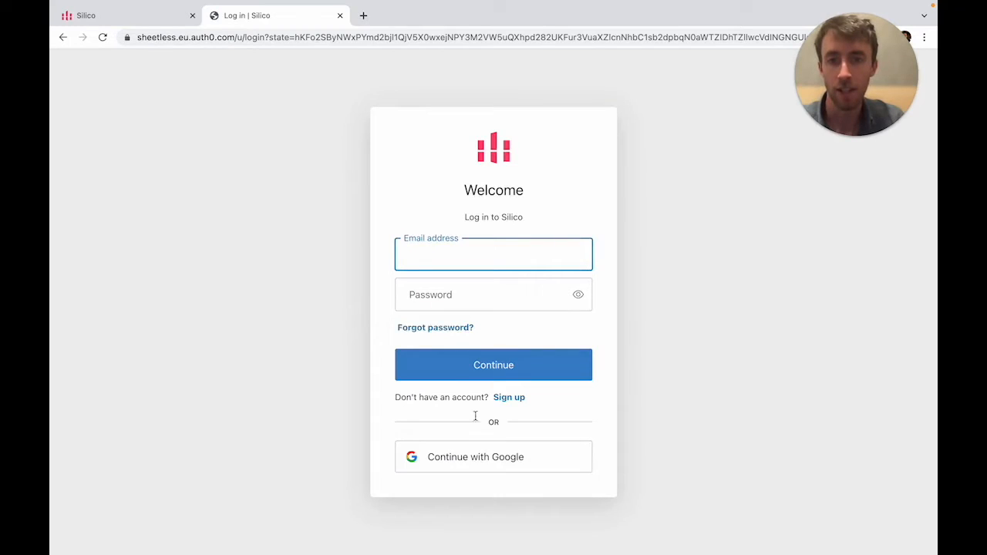
{"action": "left_click", "coordinate": [494, 473]}
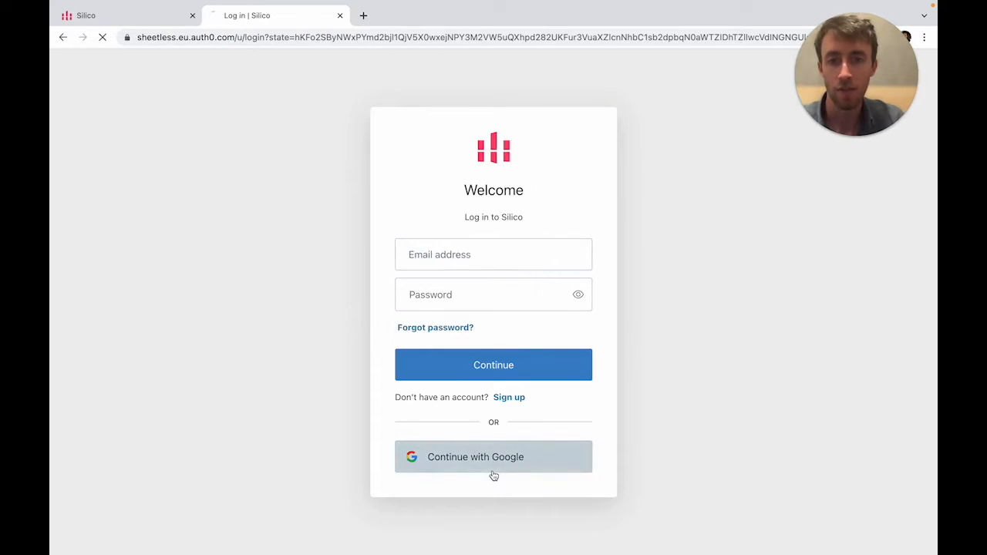
{"action": "left_click", "coordinate": [436, 320]}
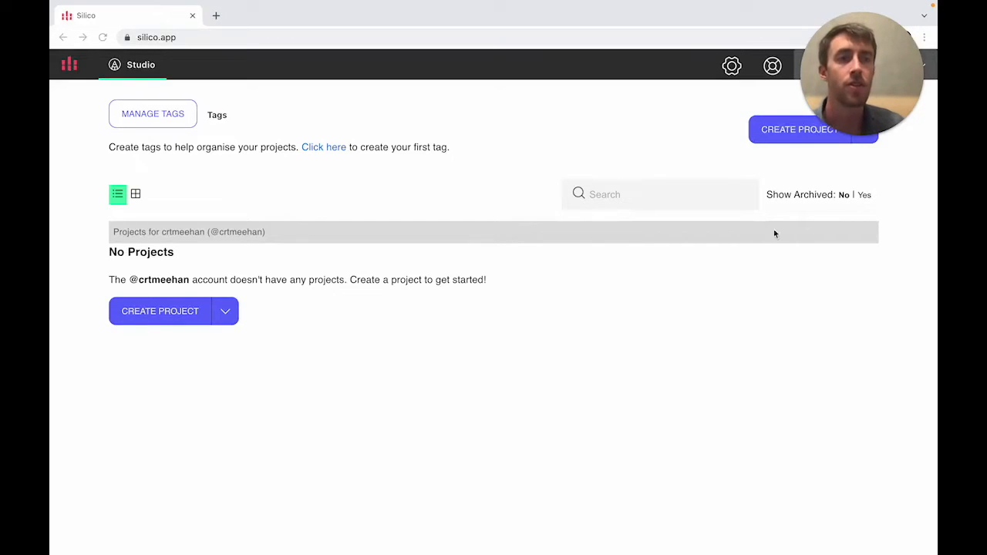
Create a public project named Test Project with the slug test-project.
{"action": "left_click", "coordinate": [786, 141]}
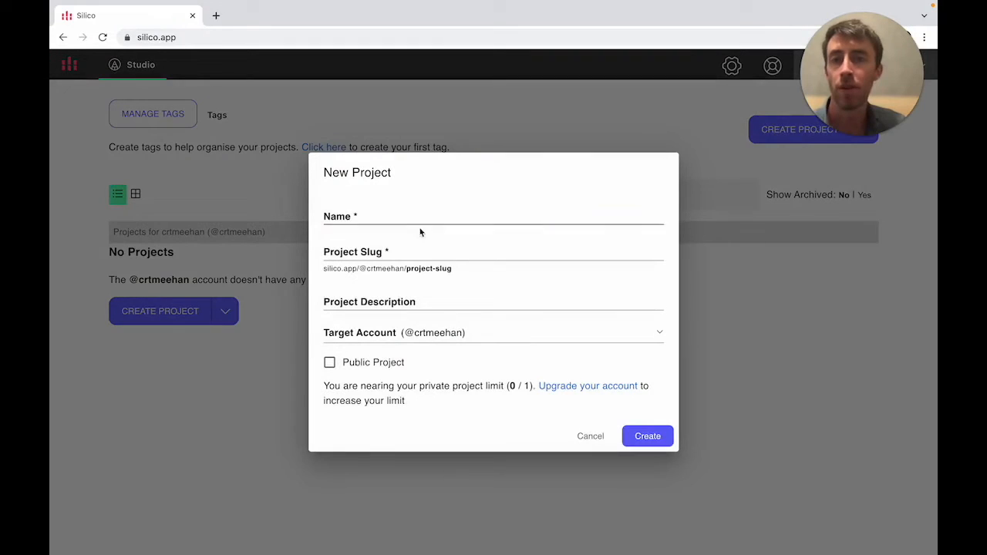
{"action": "left_click", "coordinate": [392, 217]}
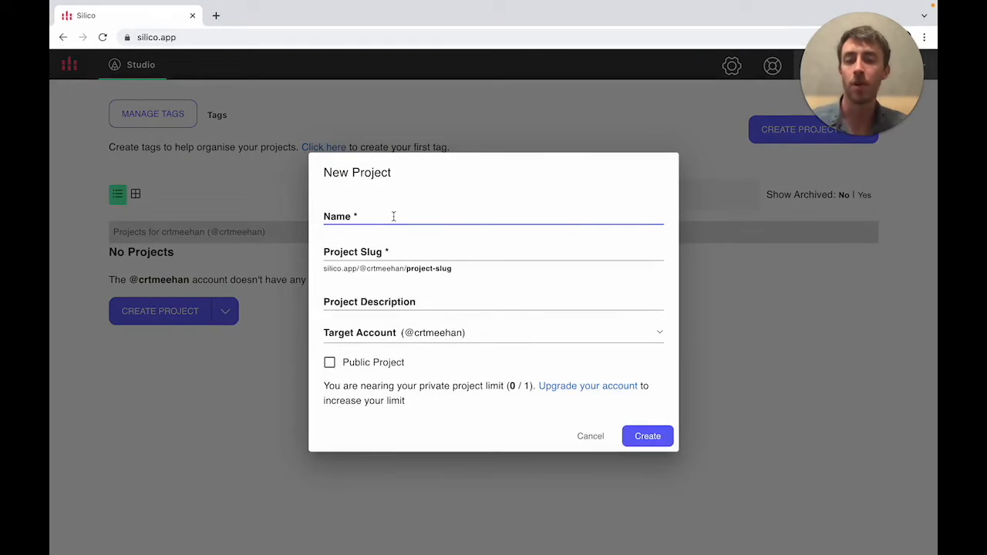
{"action": "type", "text": "Test Project"}
{"action": "left_click", "coordinate": [393, 250]}
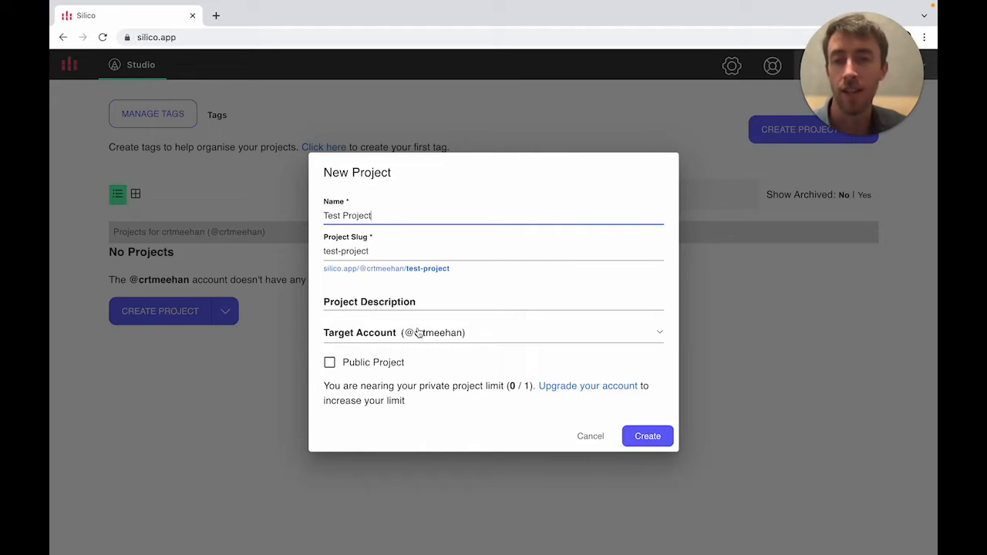
{"action": "left_click", "coordinate": [329, 368]}
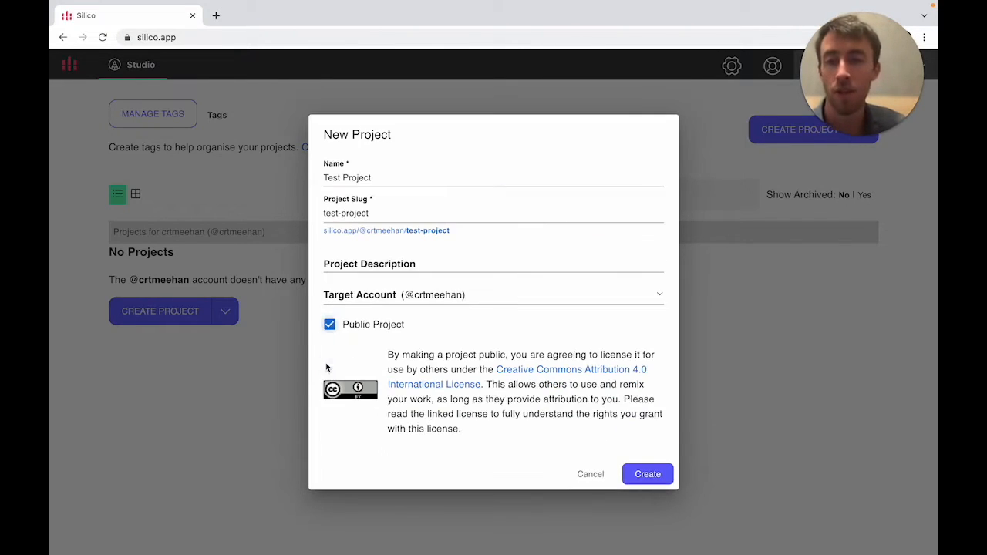
{"action": "left_click", "coordinate": [646, 475]}
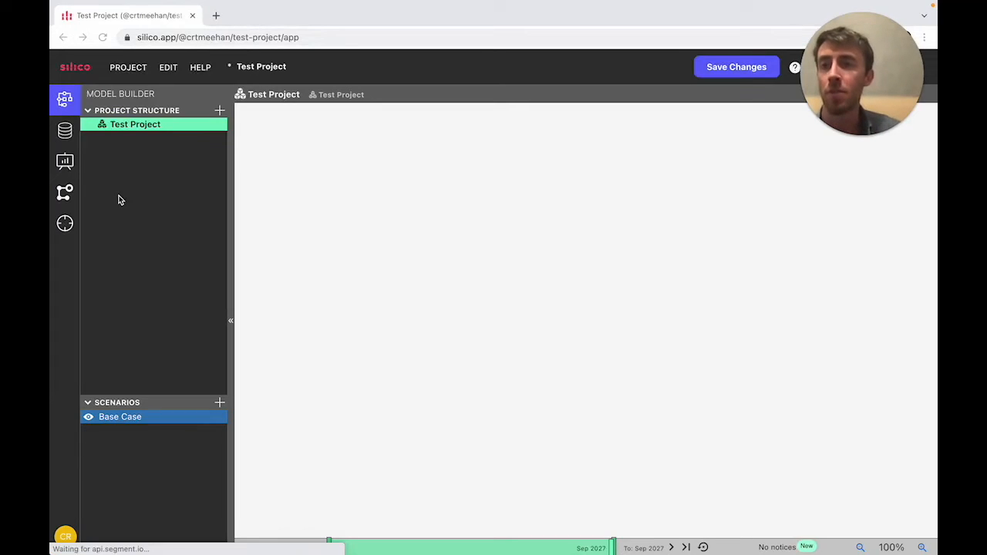
Look through the project's data, dashboard, rules and optimisation workspaces, and return to the model builder.
{"action": "left_click", "coordinate": [64, 132]}
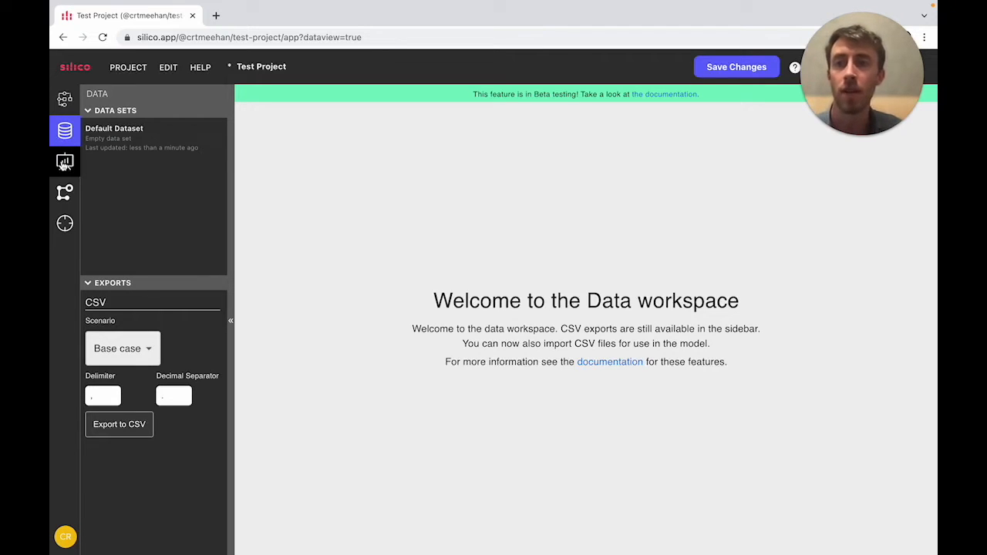
{"action": "left_click", "coordinate": [64, 164]}
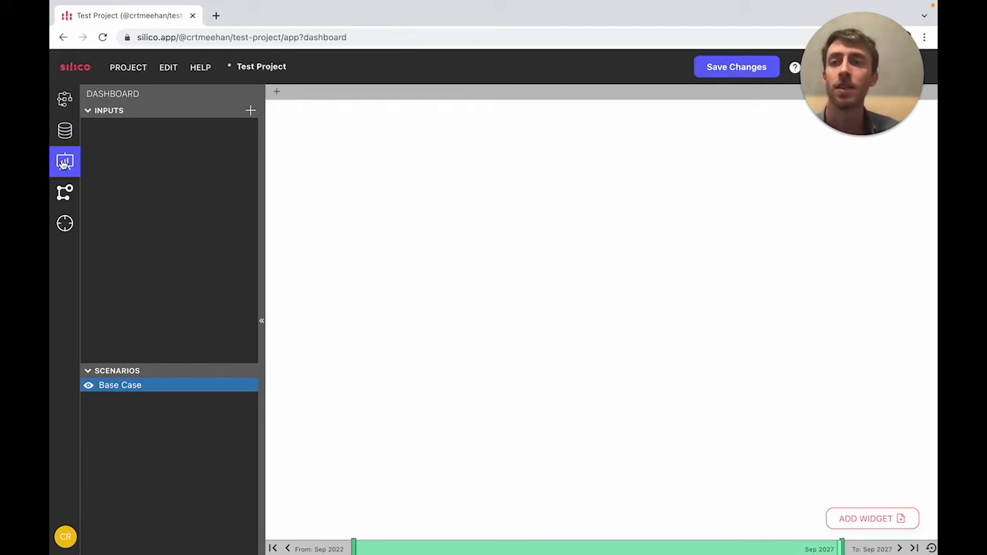
{"action": "left_click", "coordinate": [64, 193]}
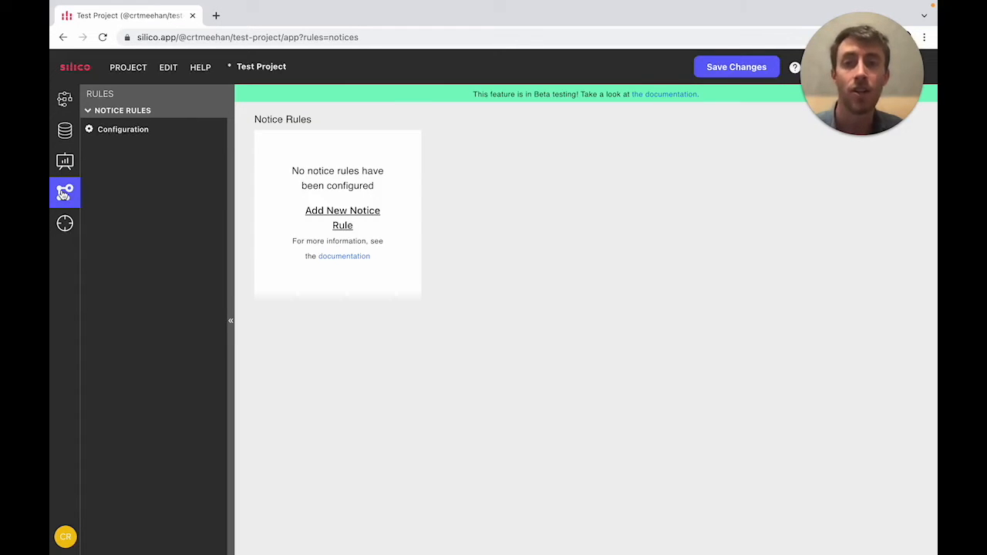
{"action": "left_click", "coordinate": [65, 225]}
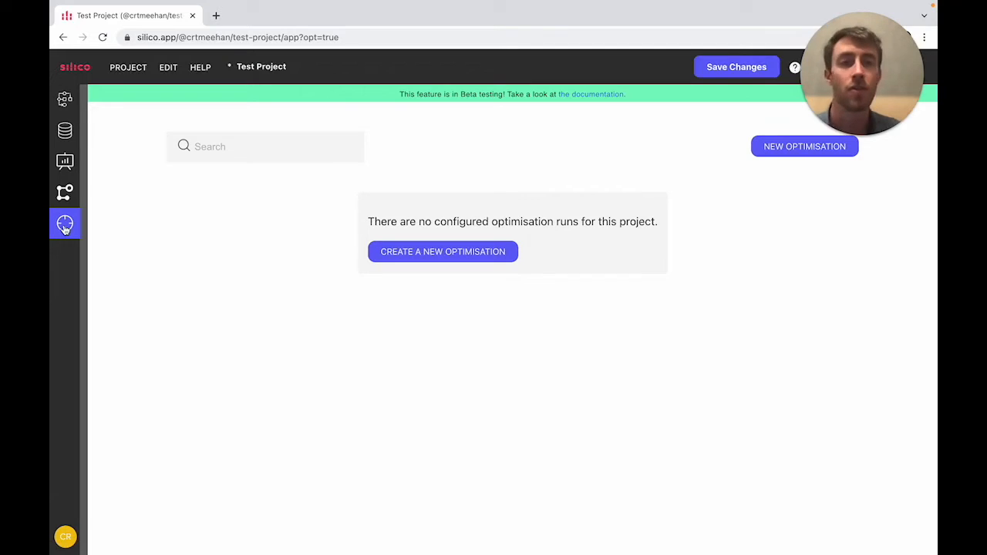
{"action": "left_click", "coordinate": [64, 98]}
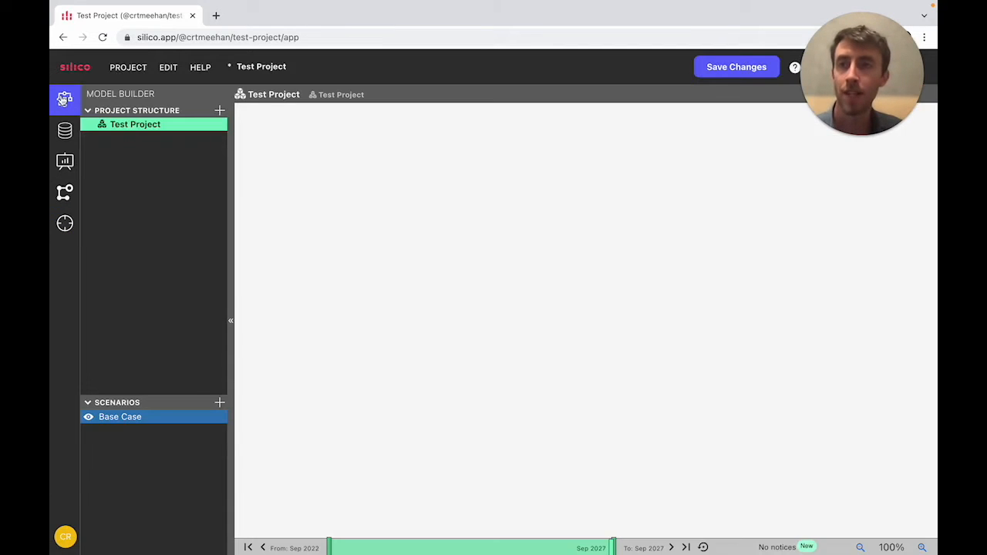
{"action": "left_click", "coordinate": [111, 128]}
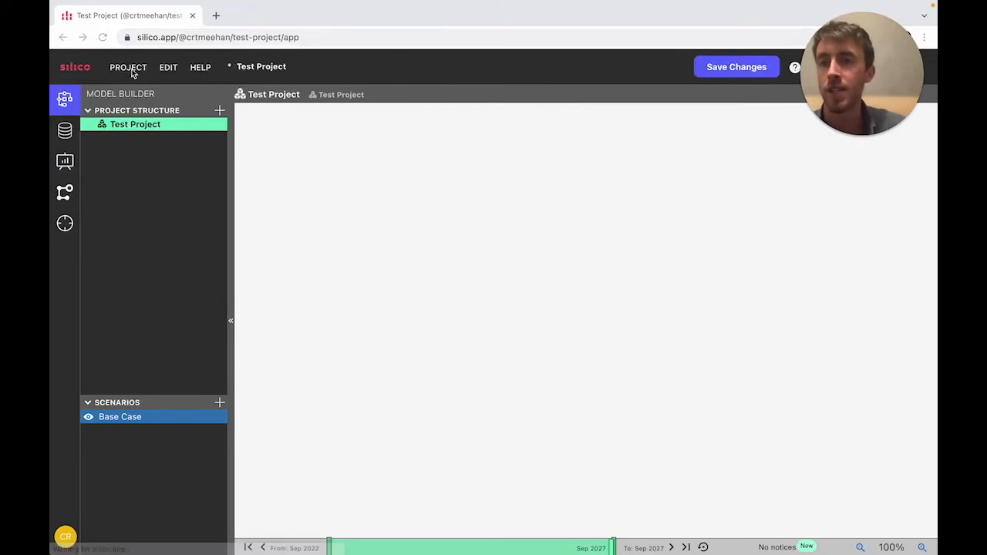
In the project settings, set the start date to 2021/01/01.
{"action": "left_click", "coordinate": [123, 68]}
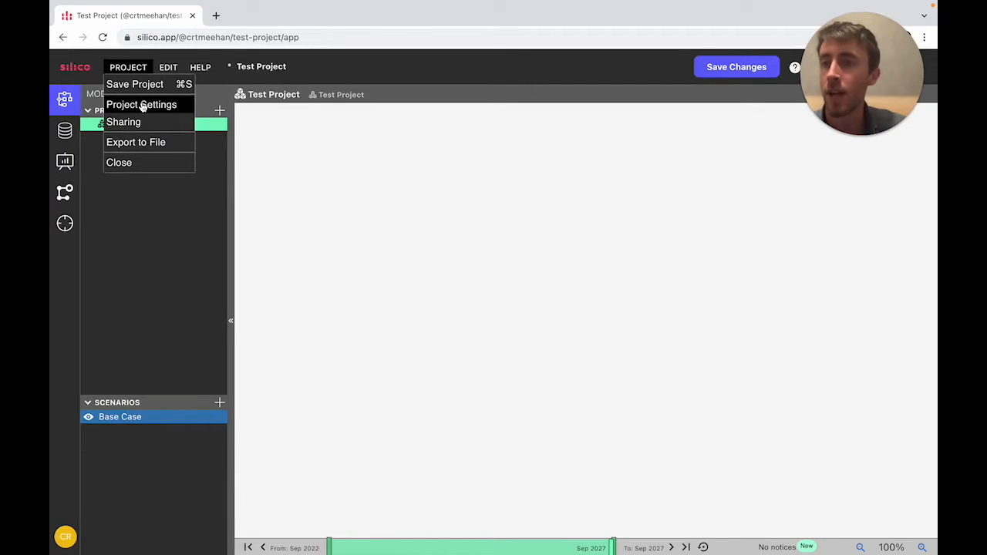
{"action": "left_click", "coordinate": [143, 107]}
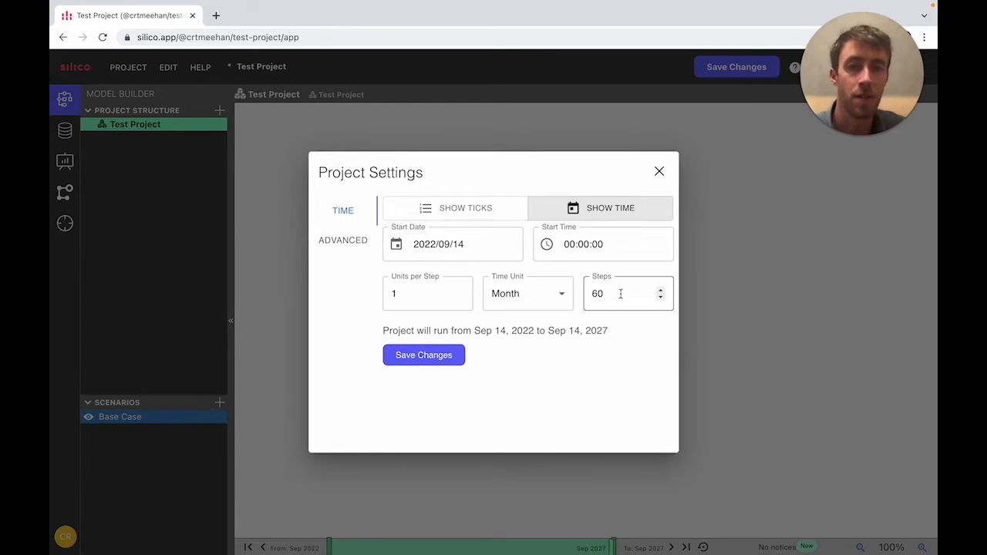
{"action": "left_click", "coordinate": [398, 245]}
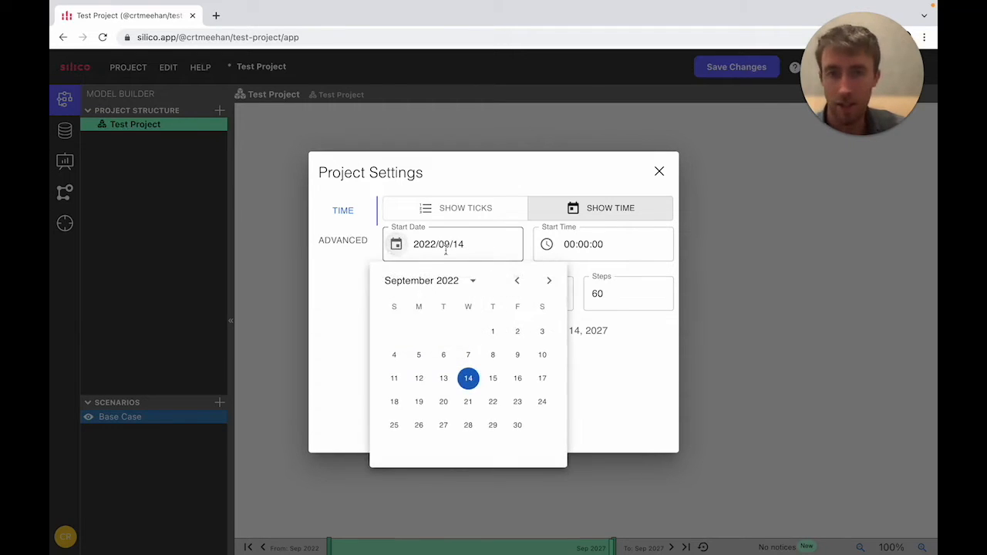
{"action": "left_click", "coordinate": [516, 283]}
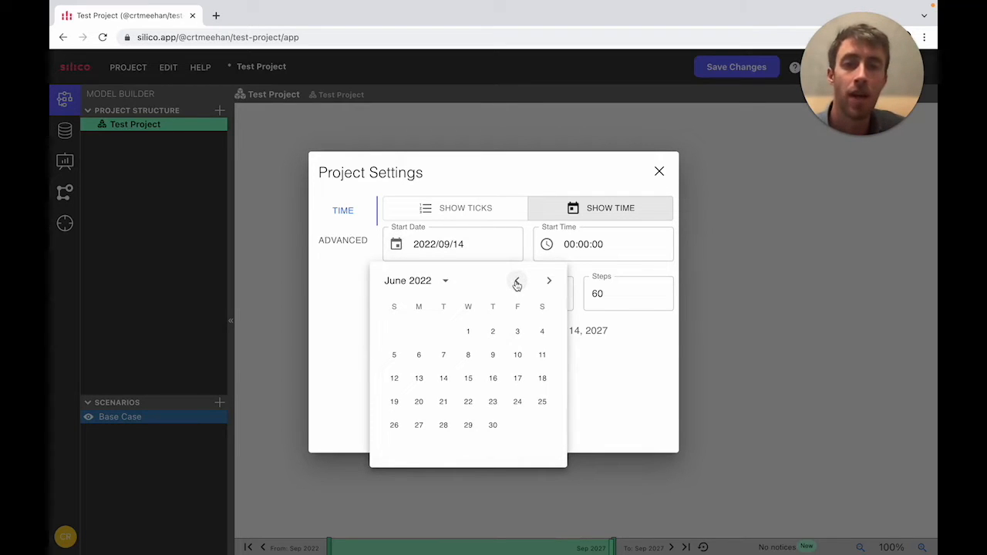
{"action": "left_click", "coordinate": [517, 282]}
{"action": "left_click", "coordinate": [517, 282]}
{"action": "left_click", "coordinate": [517, 283]}
{"action": "left_click", "coordinate": [517, 282]}
{"action": "left_click", "coordinate": [517, 282]}
{"action": "left_click", "coordinate": [517, 282]}
{"action": "left_click", "coordinate": [517, 283]}
{"action": "left_click", "coordinate": [517, 282]}
{"action": "left_click", "coordinate": [517, 282]}
{"action": "left_click", "coordinate": [517, 283]}
{"action": "left_click", "coordinate": [517, 282]}
{"action": "left_click", "coordinate": [517, 282]}
{"action": "left_click", "coordinate": [517, 282]}
{"action": "left_click", "coordinate": [516, 283]}
{"action": "left_click", "coordinate": [517, 282]}
{"action": "left_click", "coordinate": [516, 283]}
{"action": "left_click", "coordinate": [517, 283]}
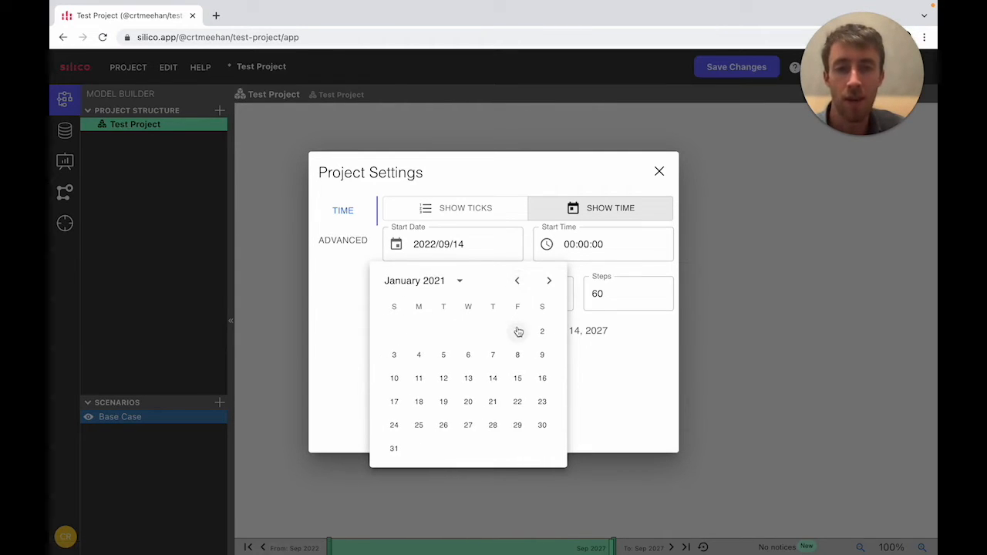
{"action": "left_click", "coordinate": [517, 331]}
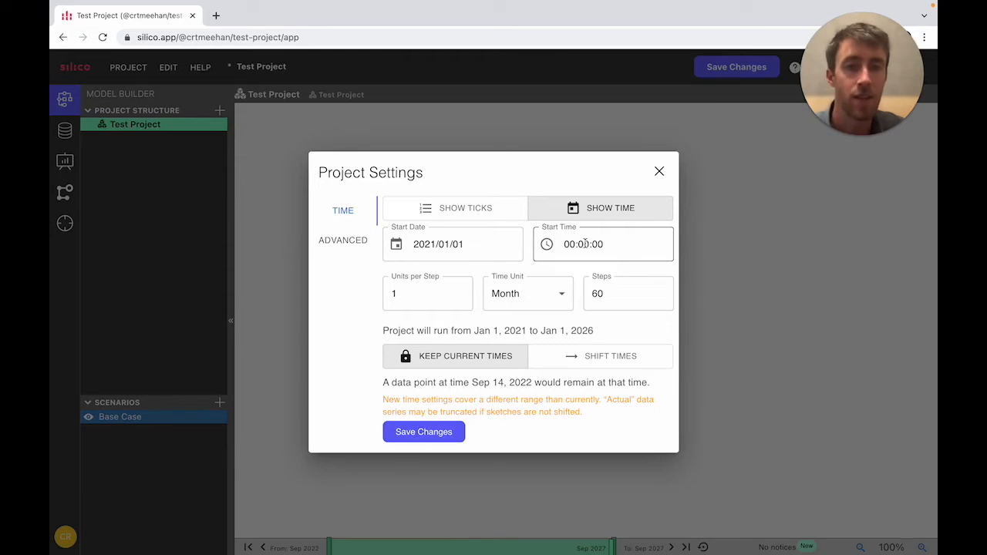
Set the project's time unit to Day and its number of steps to 2190, and save the changes.
{"action": "left_click", "coordinate": [511, 298]}
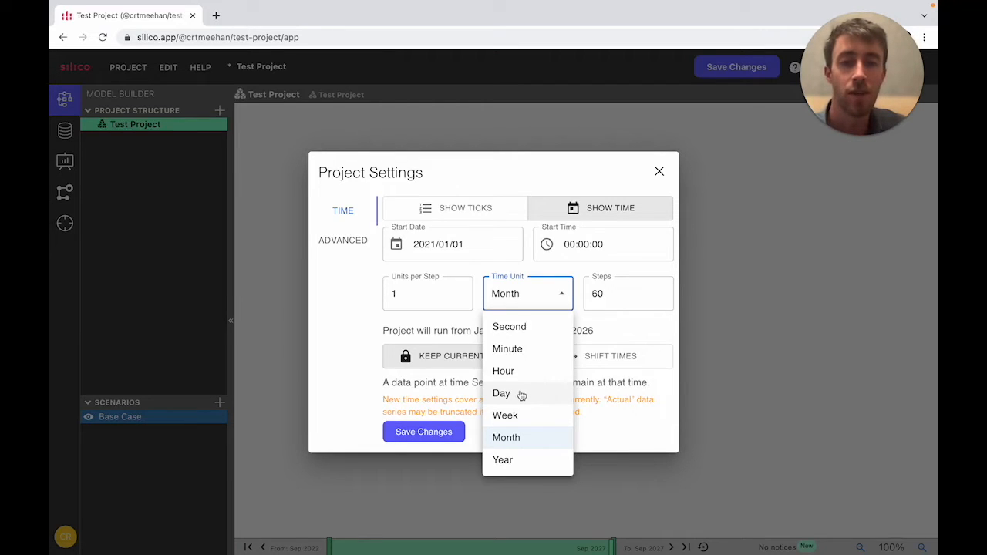
{"action": "left_click", "coordinate": [521, 396]}
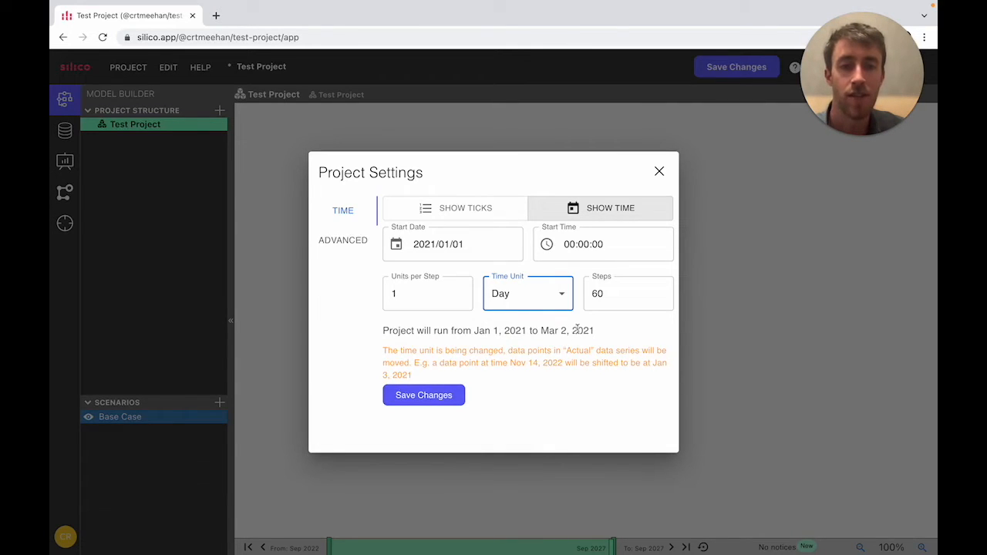
{"action": "left_click", "coordinate": [639, 294]}
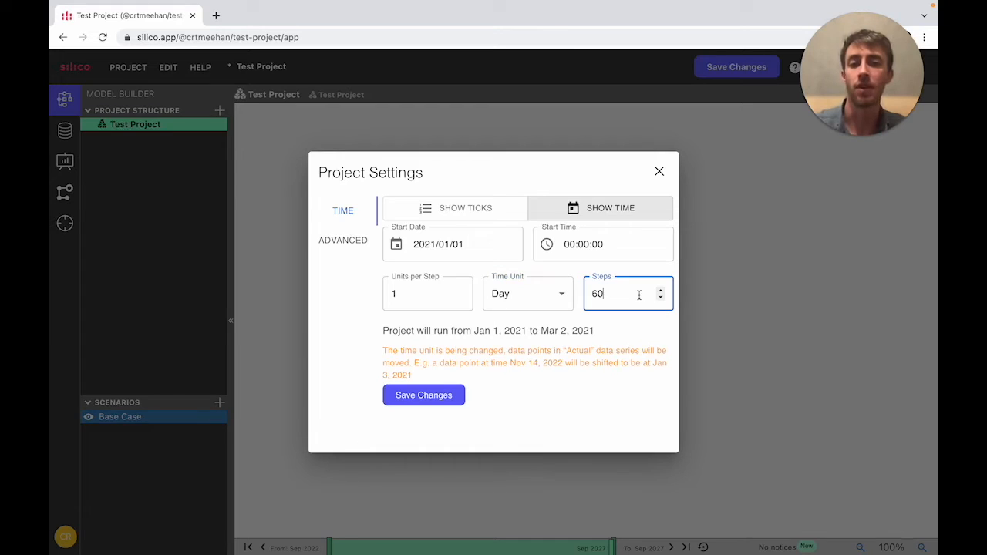
{"action": "left_click_drag", "start_coordinate": [628, 294], "coordinate": [586, 294]}
{"action": "type", "text": "2190"}
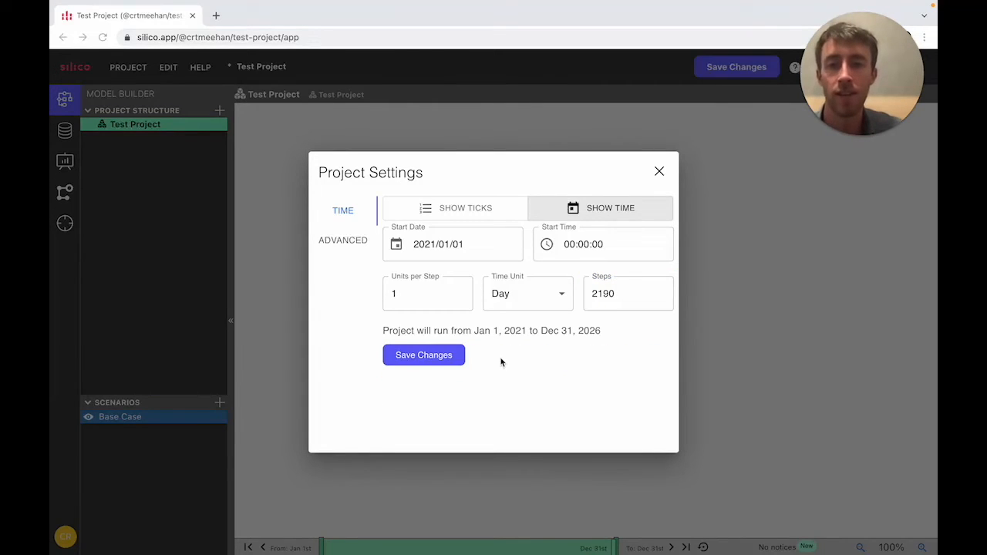
{"action": "left_click", "coordinate": [423, 357]}
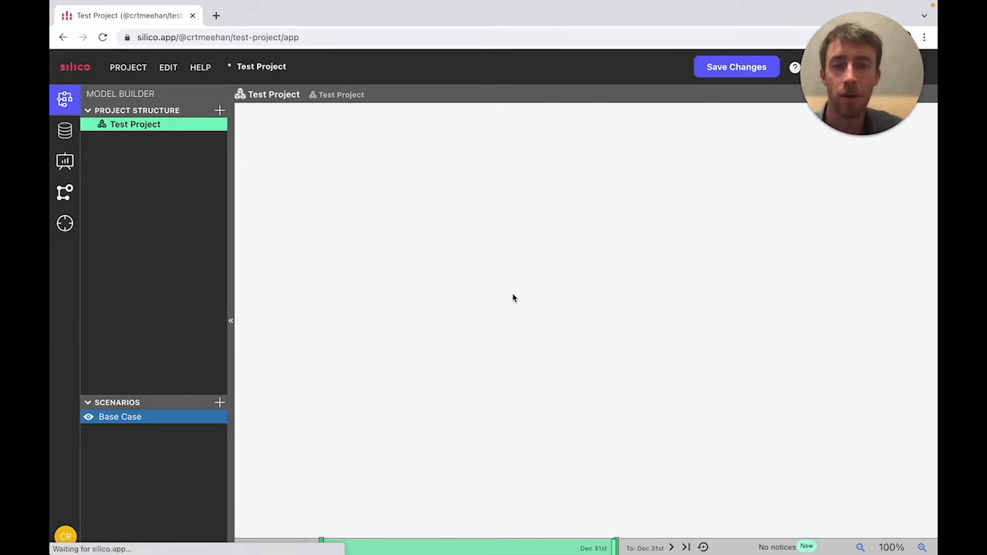
Create a variable on the empty model canvas and move it slightly up and to the right.
{"action": "right_click", "coordinate": [451, 243]}
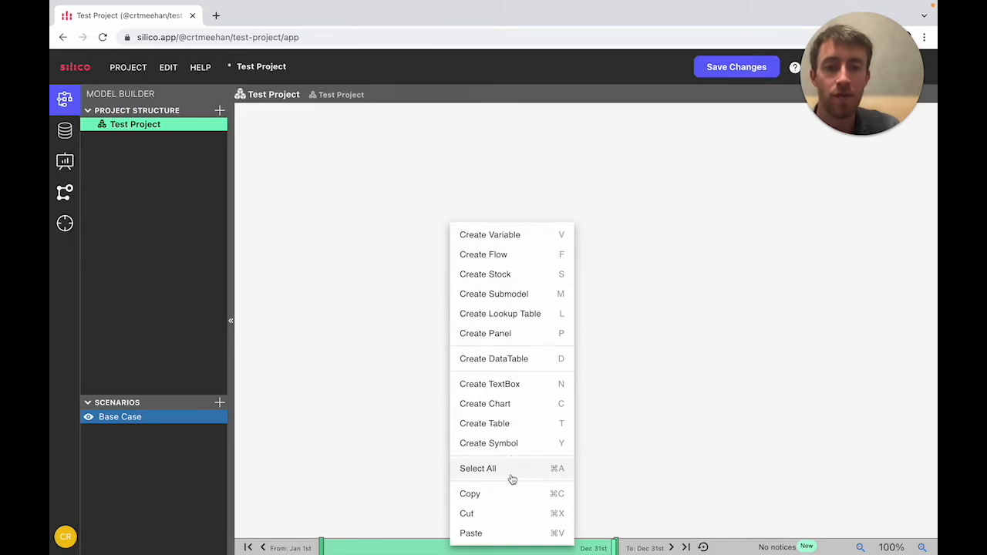
{"action": "left_click", "coordinate": [508, 237]}
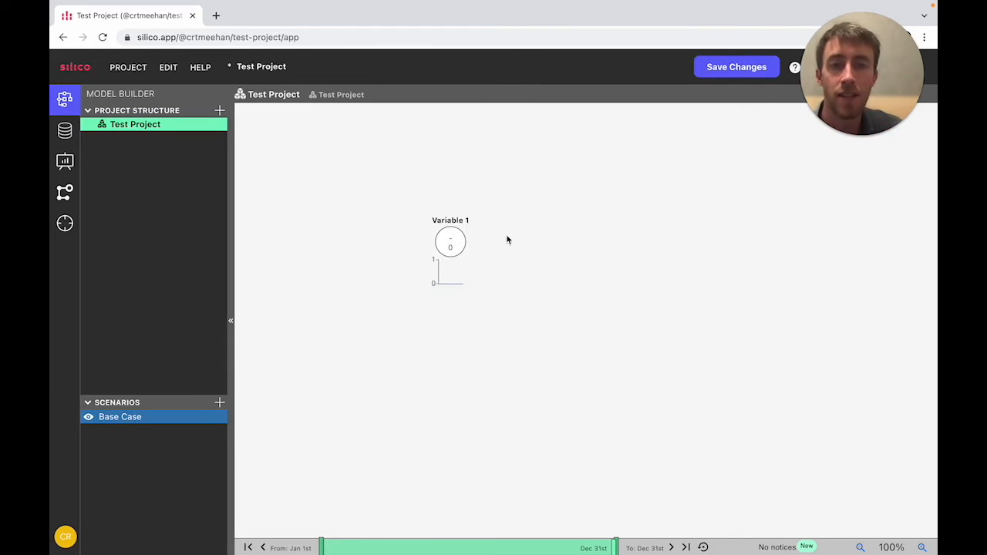
{"action": "left_click_drag", "start_coordinate": [449, 242], "coordinate": [466, 209]}
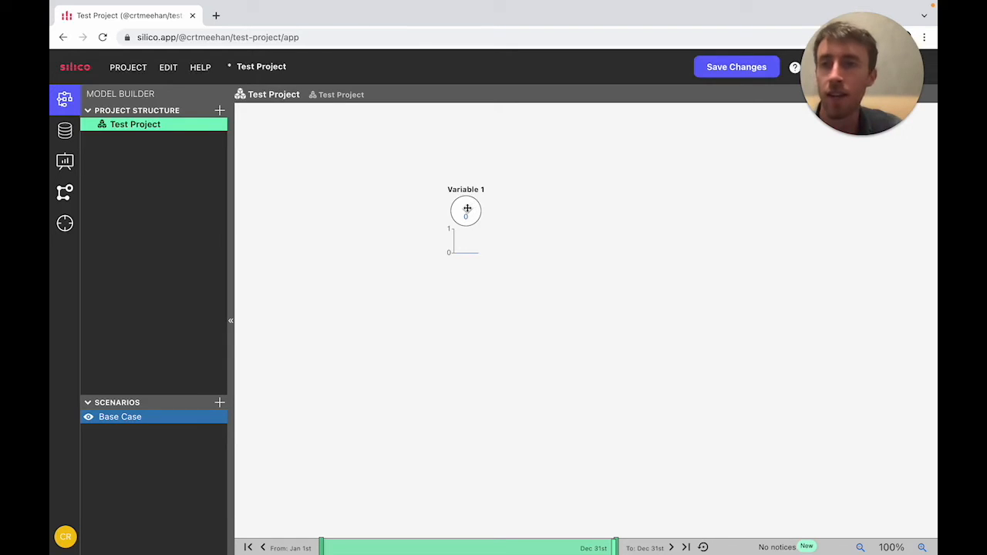
Examine Variable 1's simulated and actual daily data from the first date through the last.
{"action": "left_click", "coordinate": [467, 208]}
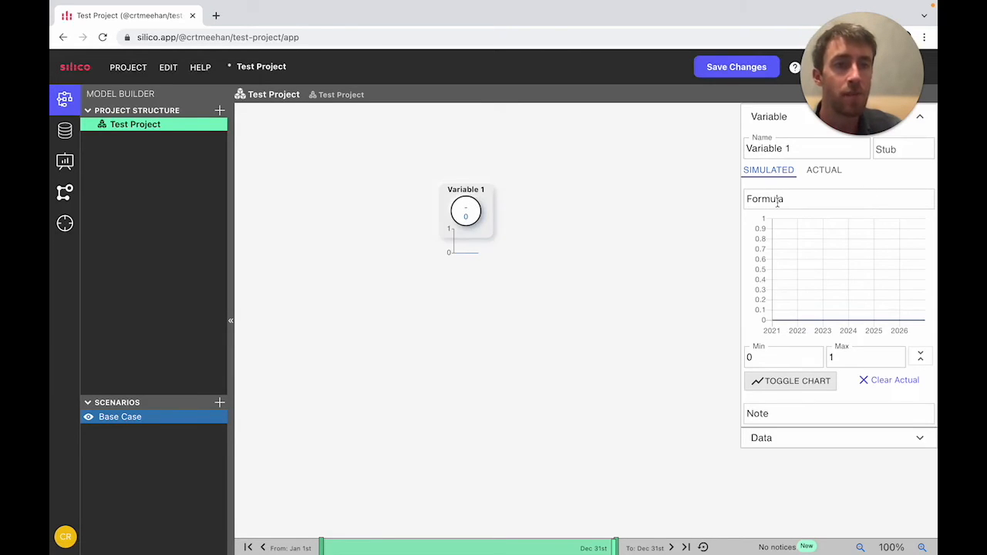
{"action": "left_click", "coordinate": [780, 438]}
{"action": "scroll", "coordinate": [771, 478], "scroll_direction": "down", "scroll_amount": 3}
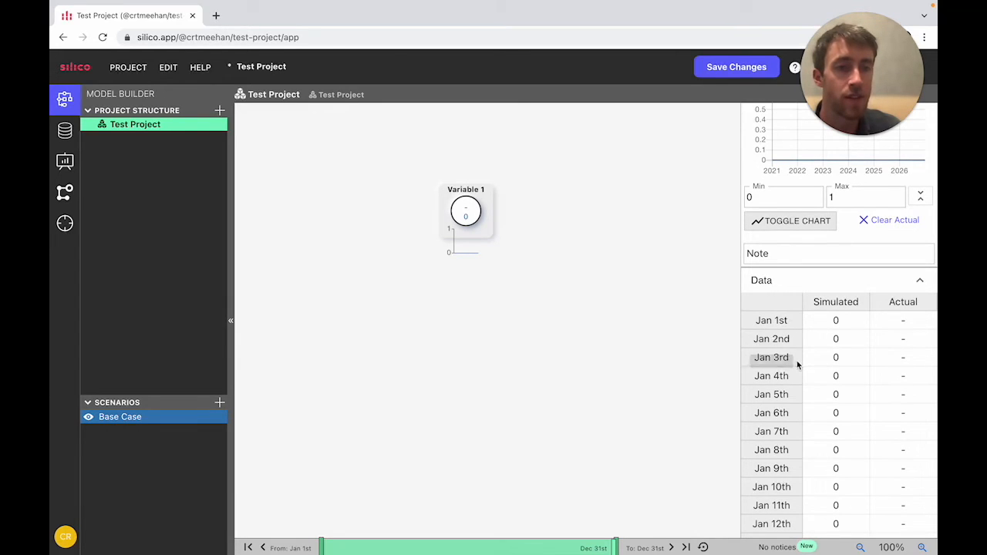
{"action": "scroll", "coordinate": [871, 397], "scroll_direction": "down", "scroll_amount": 5}
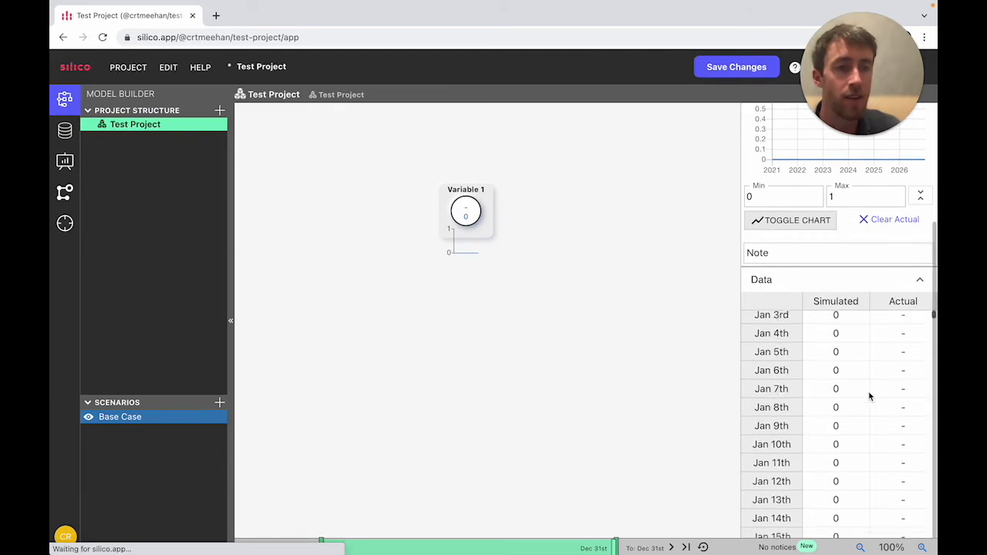
{"action": "scroll", "coordinate": [933, 315], "scroll_direction": "down", "scroll_amount": 20}
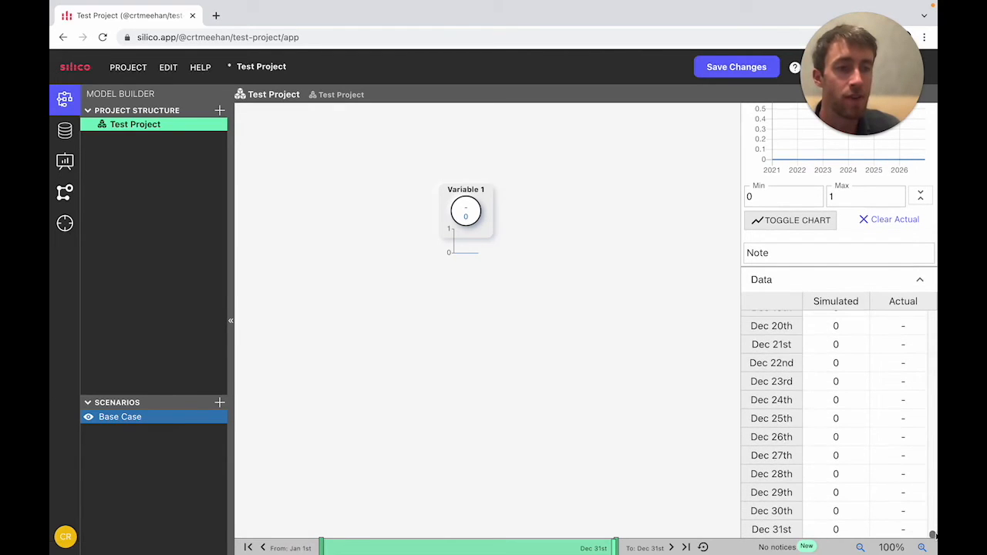
{"action": "mouse_move", "coordinate": [775, 540]}
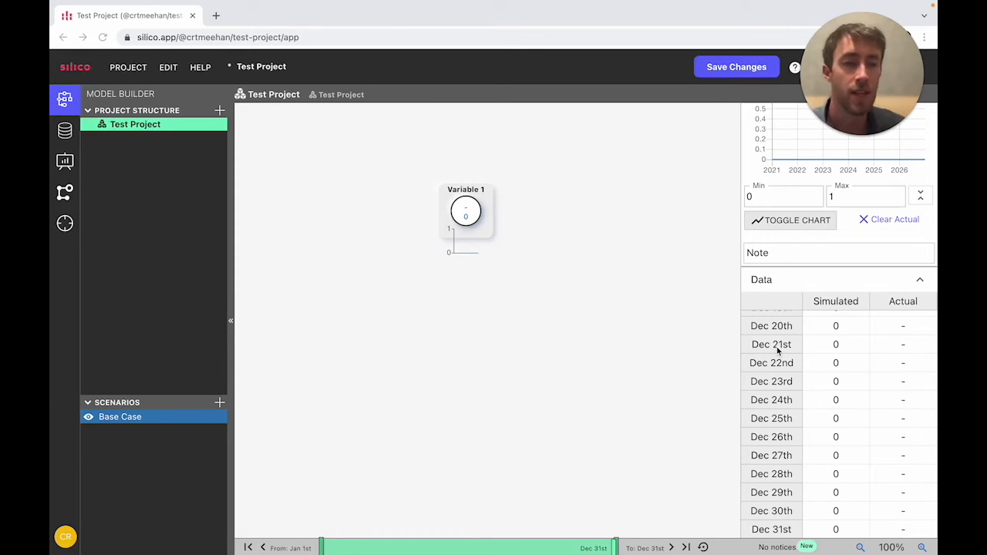
{"action": "left_click", "coordinate": [624, 322]}
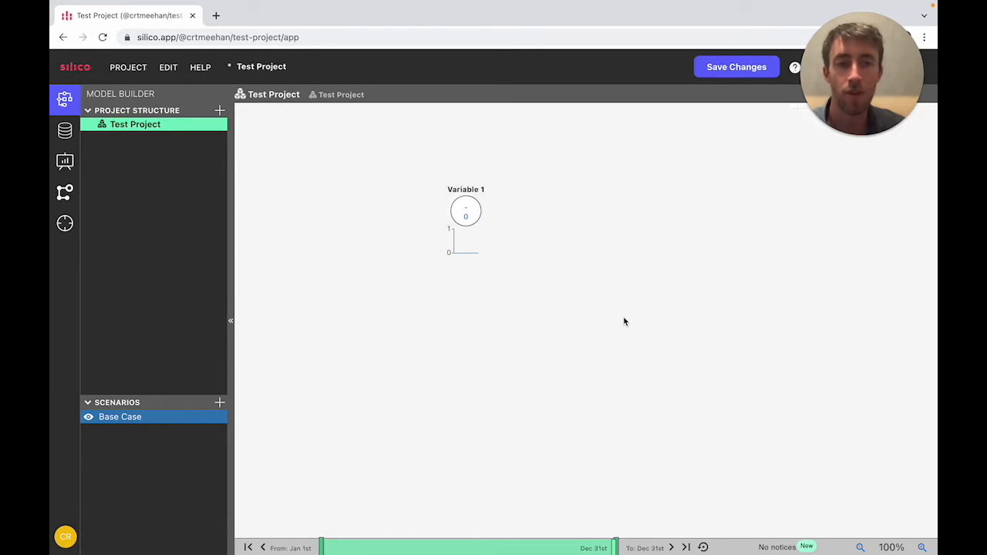
Set Variable 1's simulated formula to rand_gaussian(0, 1).
{"action": "left_click", "coordinate": [465, 217]}
{"action": "left_click", "coordinate": [779, 195]}
{"action": "type", "text": "ran"}
{"action": "left_click", "coordinate": [807, 274]}
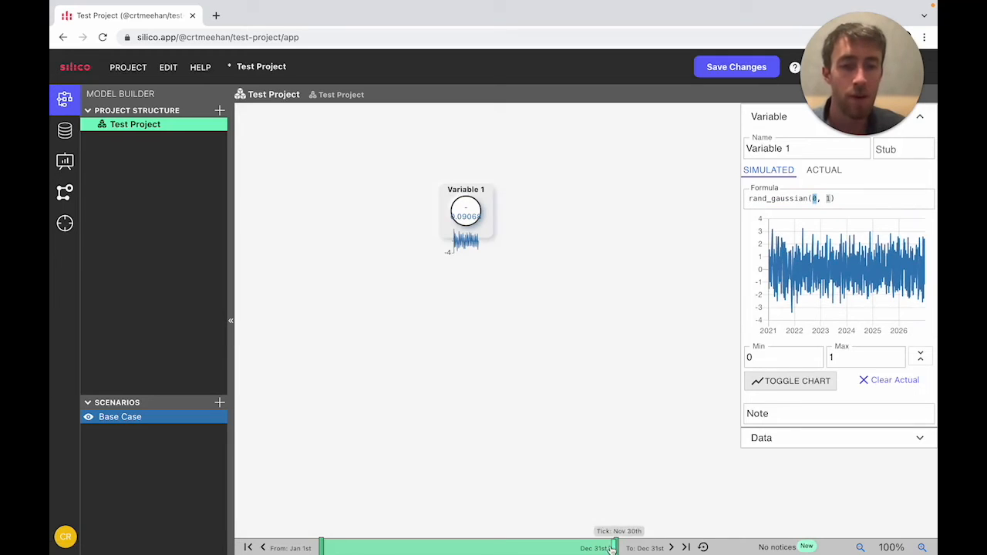
Move the simulation tick back to Mar 18th, advance it in single steps, and return it to the final step.
{"action": "left_click_drag", "start_coordinate": [615, 547], "coordinate": [381, 540]}
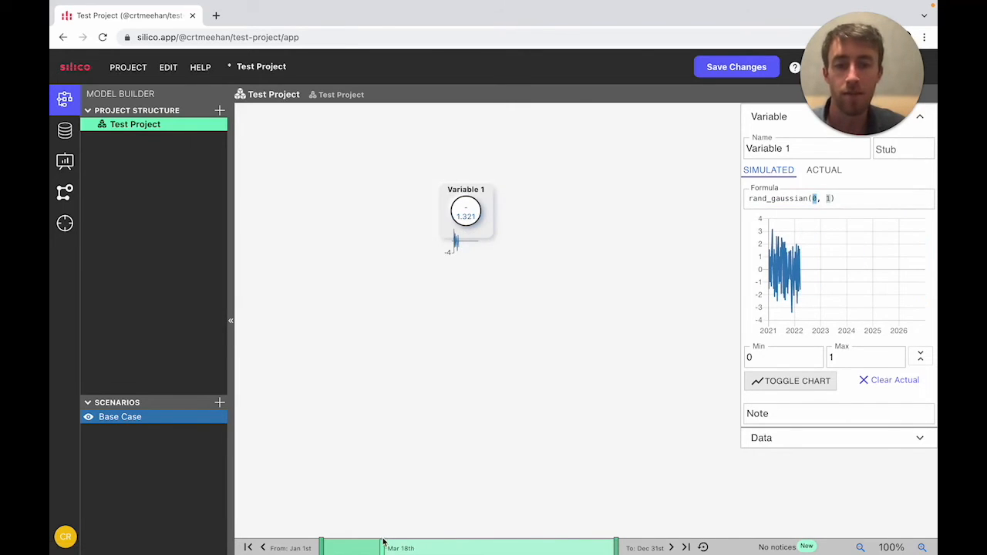
{"action": "left_click", "coordinate": [673, 548]}
{"action": "left_click", "coordinate": [673, 547]}
{"action": "left_click", "coordinate": [673, 548]}
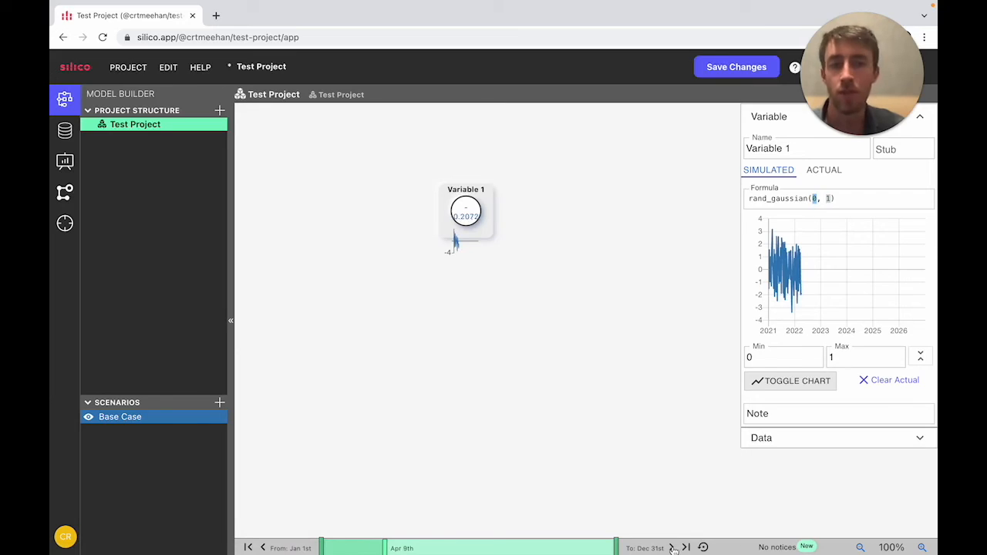
{"action": "left_click", "coordinate": [673, 548]}
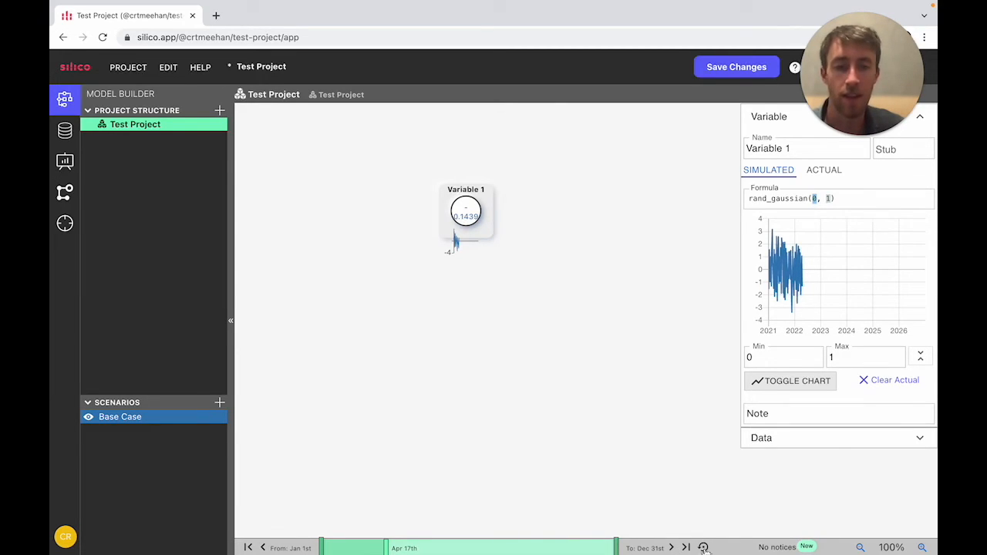
{"action": "left_click", "coordinate": [686, 547]}
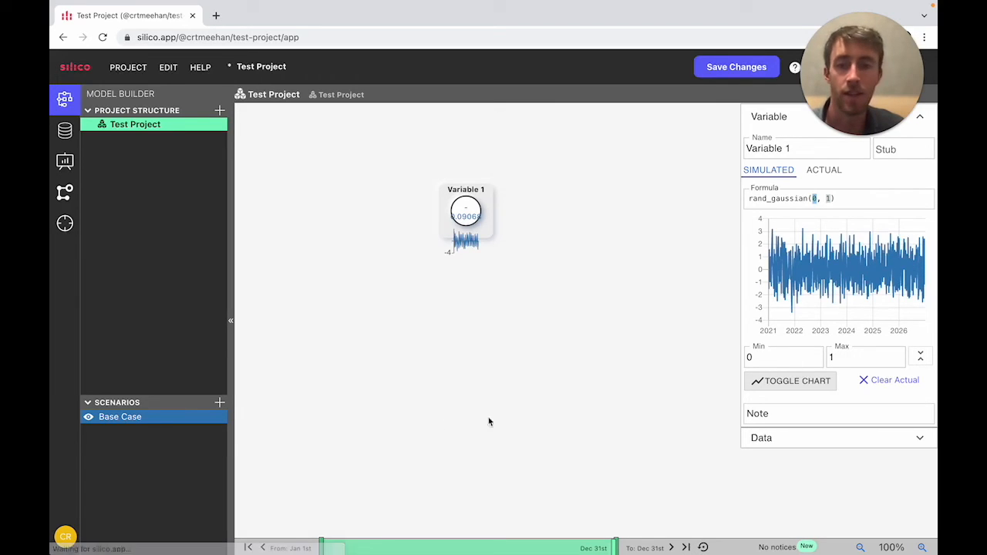
Narrow the simulation's time window so that it runs from Nov 27th to Feb 14th.
{"action": "left_click_drag", "start_coordinate": [322, 547], "coordinate": [351, 548]}
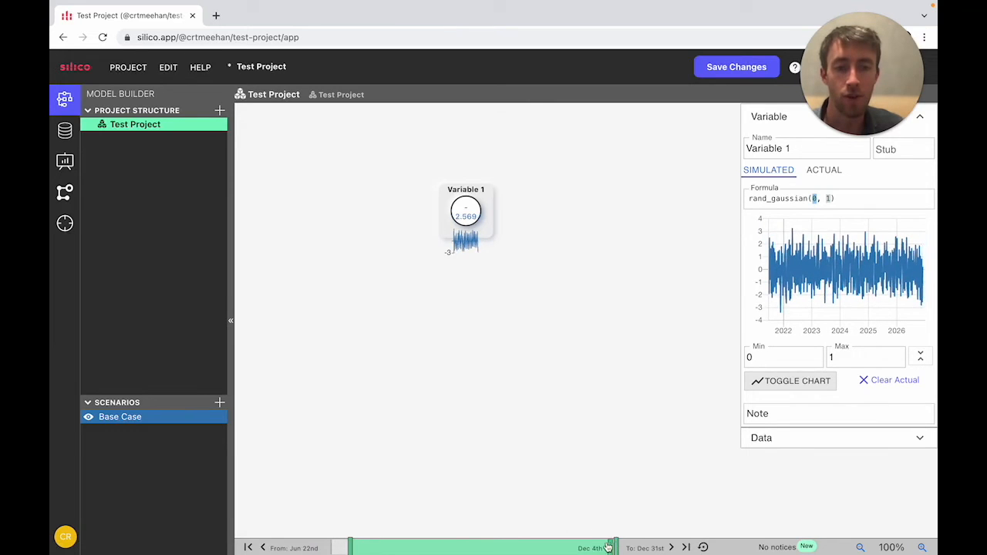
{"action": "left_click_drag", "start_coordinate": [612, 547], "coordinate": [561, 548]}
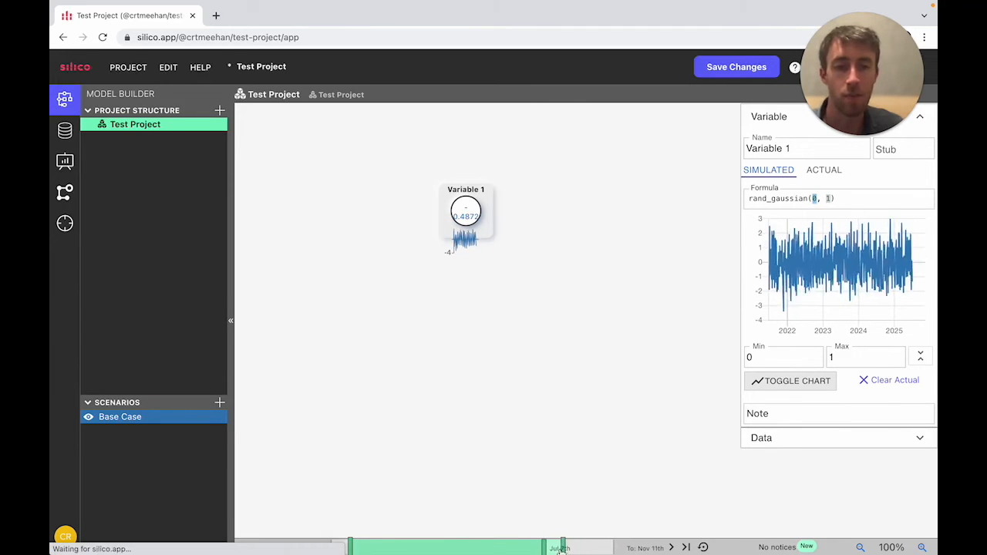
{"action": "left_click_drag", "start_coordinate": [560, 548], "coordinate": [485, 549]}
{"action": "left_click_drag", "start_coordinate": [342, 548], "coordinate": [464, 549]}
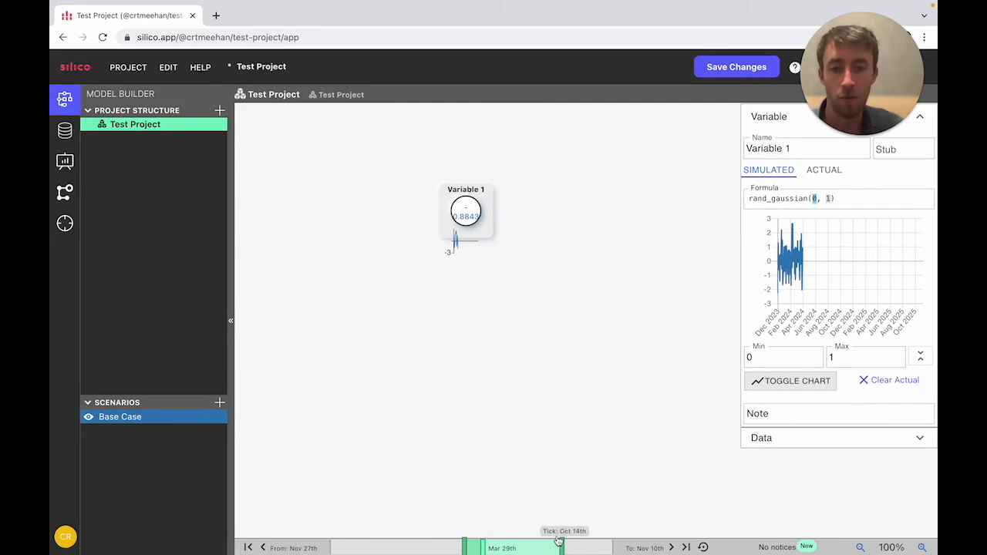
{"action": "left_click_drag", "start_coordinate": [558, 544], "coordinate": [488, 549]}
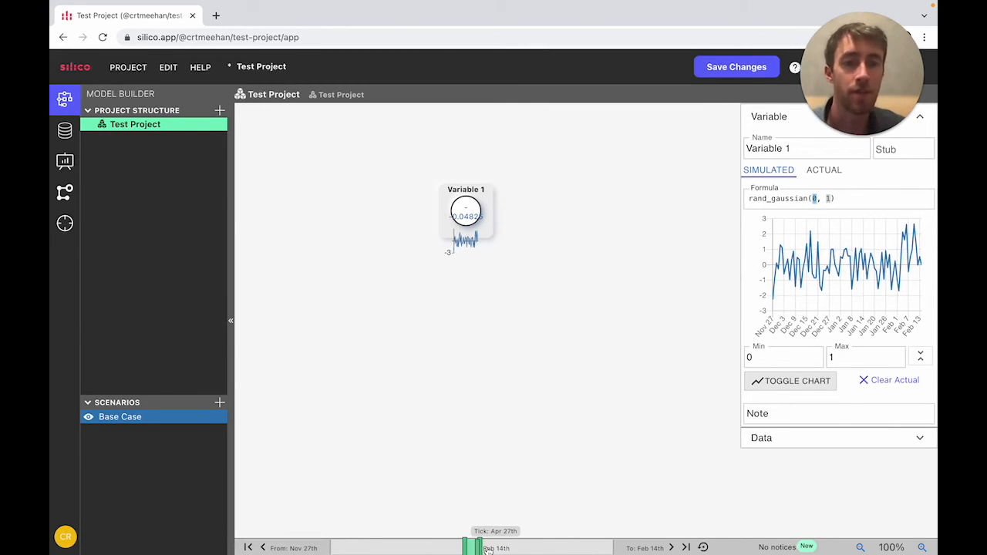
{"action": "left_click_drag", "start_coordinate": [487, 550], "coordinate": [474, 549]}
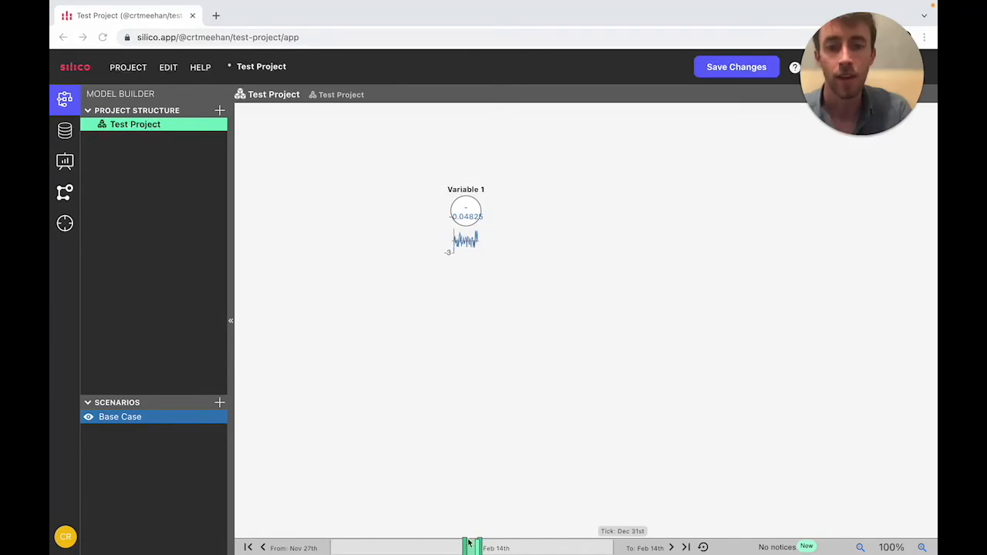
Widen the time window back to the full Jan 1st to Dec 31st range, with the tick at its end.
{"action": "left_click", "coordinate": [467, 547]}
{"action": "left_click_drag", "start_coordinate": [468, 547], "coordinate": [244, 525]}
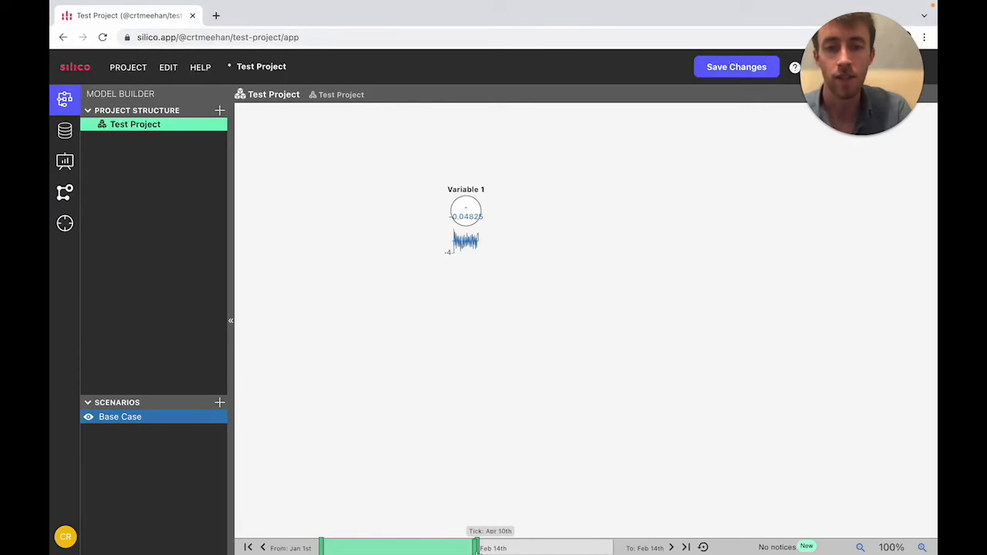
{"action": "left_click_drag", "start_coordinate": [474, 547], "coordinate": [689, 549]}
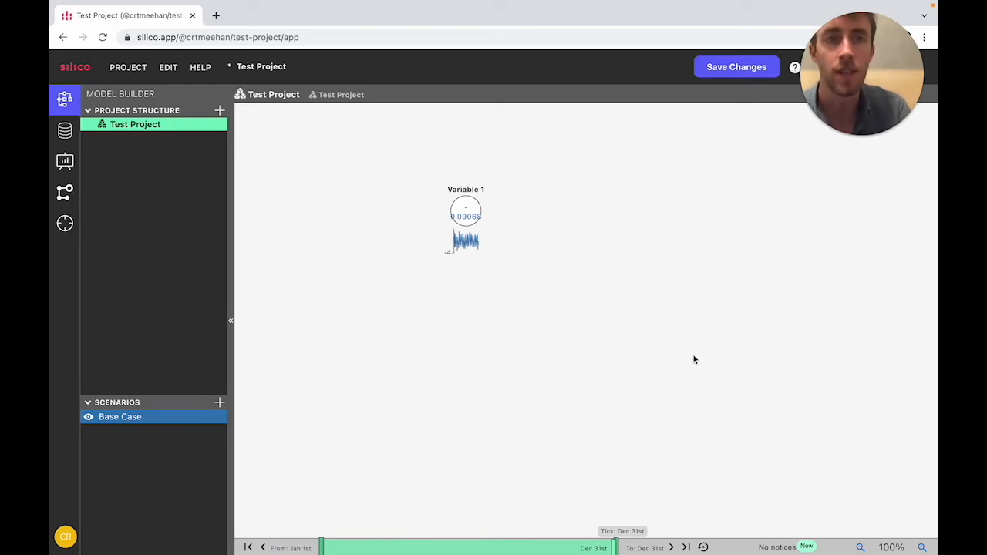
Save the project and check its list of versions.
{"action": "left_click", "coordinate": [128, 67]}
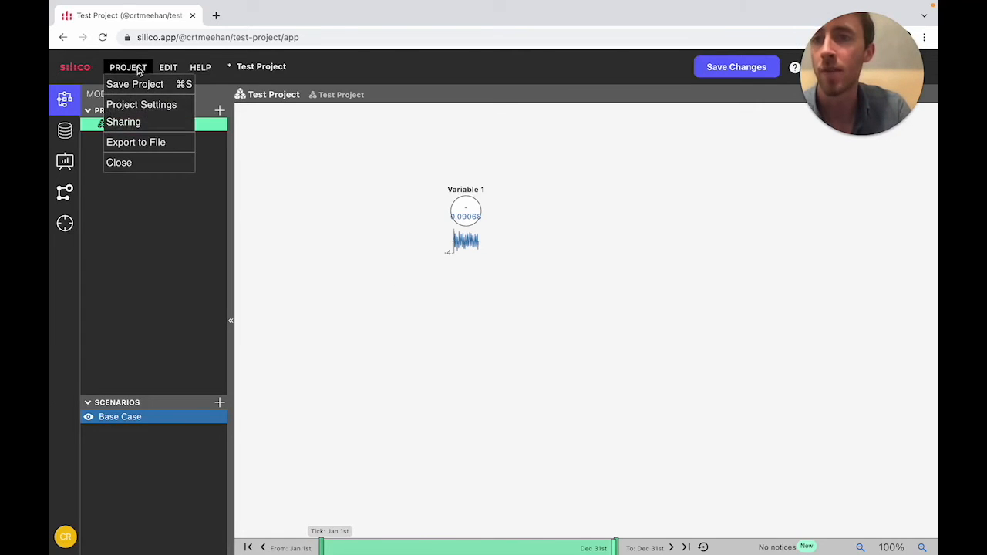
{"action": "left_click", "coordinate": [134, 84]}
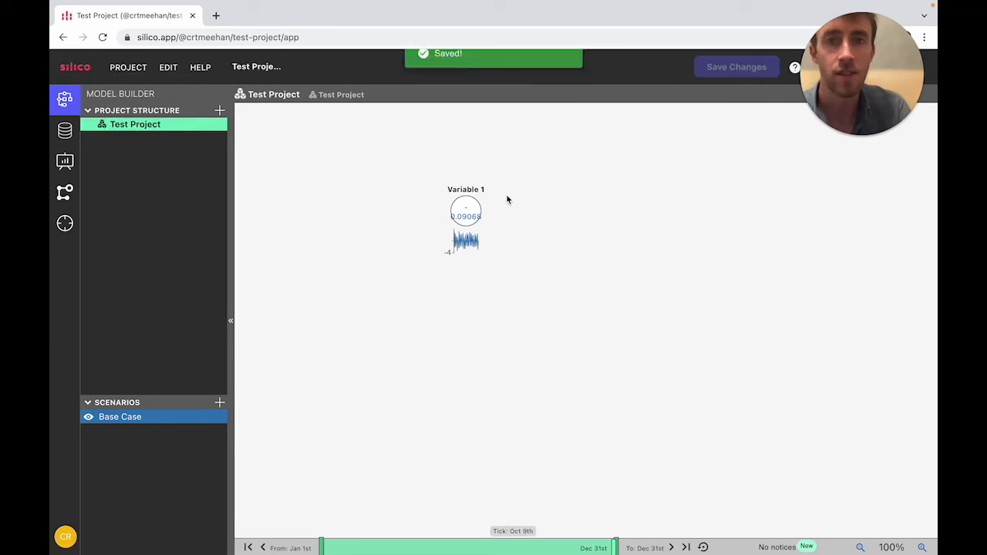
{"action": "left_click", "coordinate": [635, 70]}
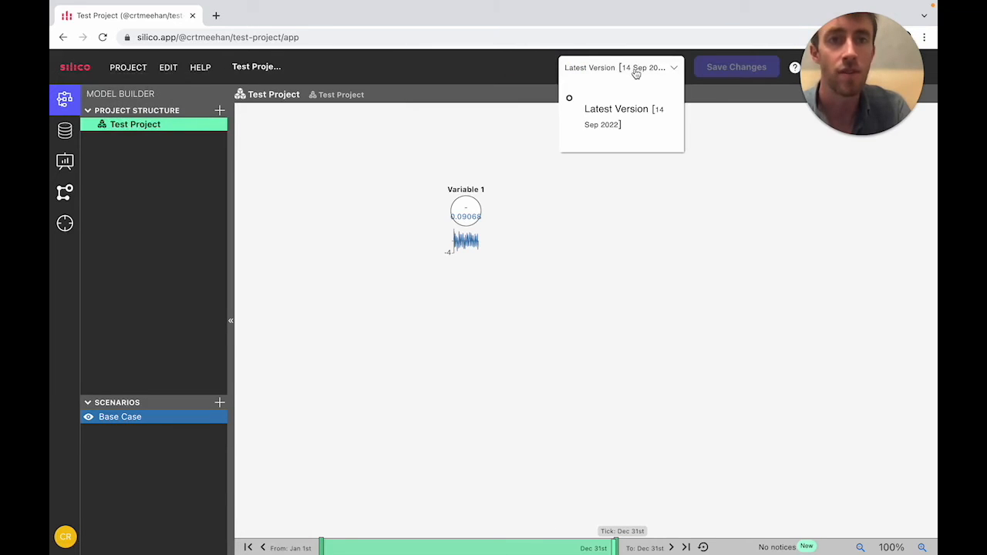
{"action": "left_click", "coordinate": [355, 196]}
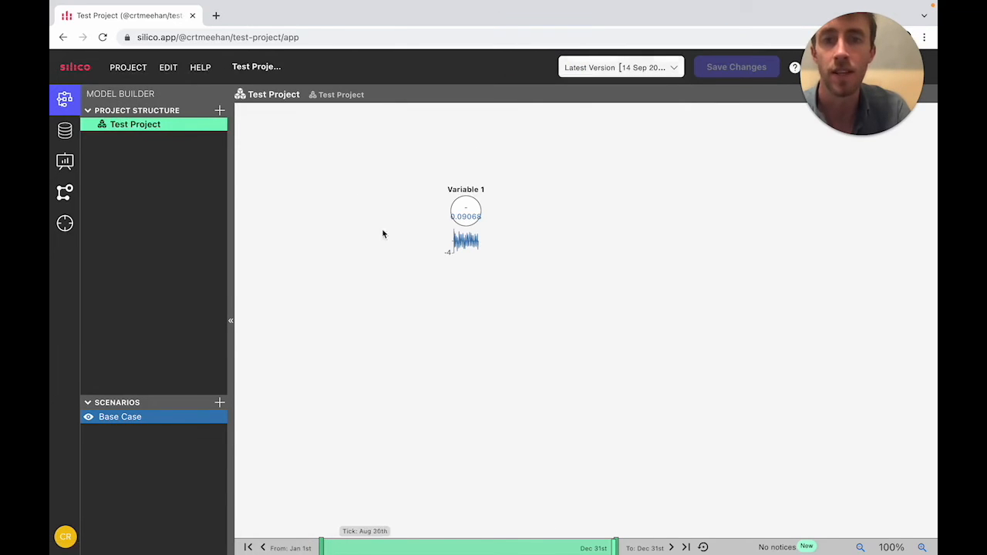
Create a second variable on the canvas below Variable 1 and save the changes.
{"action": "double_click", "coordinate": [477, 337]}
{"action": "left_click", "coordinate": [476, 338]}
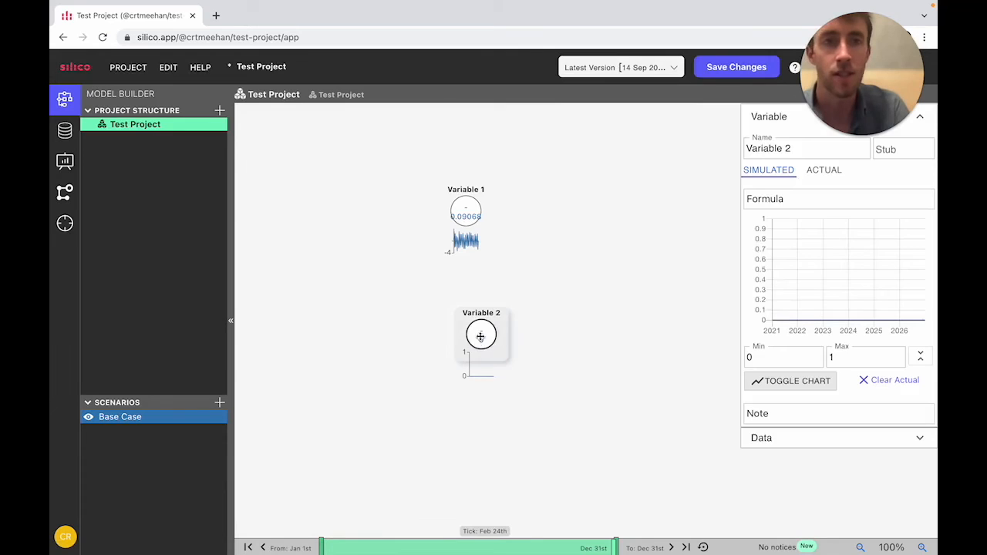
{"action": "left_click", "coordinate": [737, 67]}
Open the project's earlier saved version from 14 Sep 2022 12:07:43.
{"action": "left_click", "coordinate": [619, 71]}
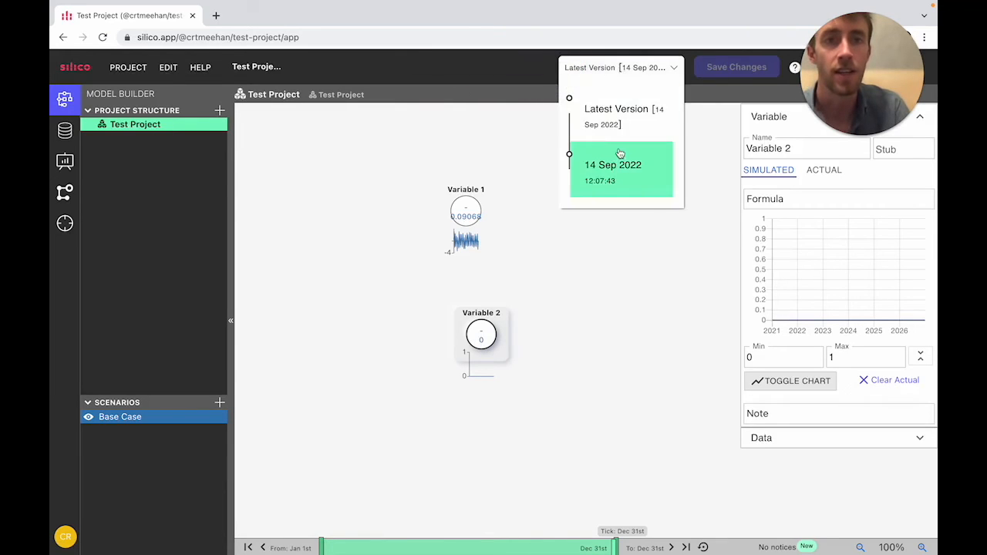
{"action": "left_click", "coordinate": [617, 158]}
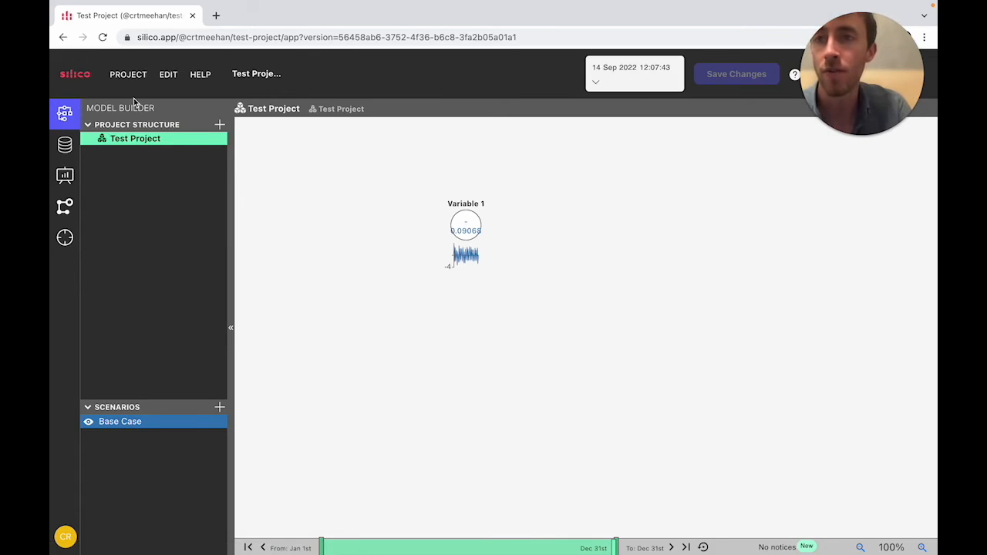
Create a share link for the project and copy it to the clipboard.
{"action": "left_click", "coordinate": [128, 74]}
{"action": "left_click", "coordinate": [137, 130]}
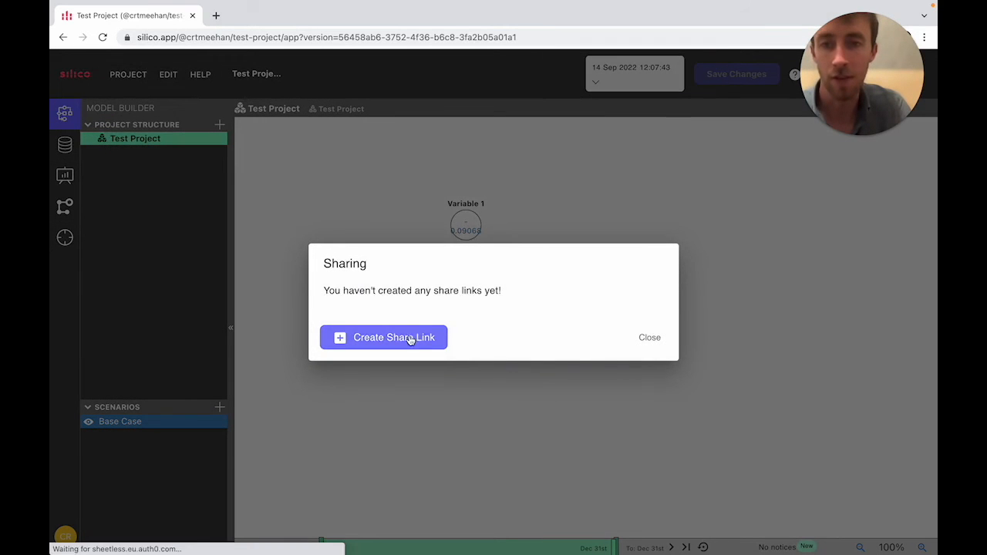
{"action": "left_click", "coordinate": [410, 338]}
{"action": "left_click", "coordinate": [595, 304]}
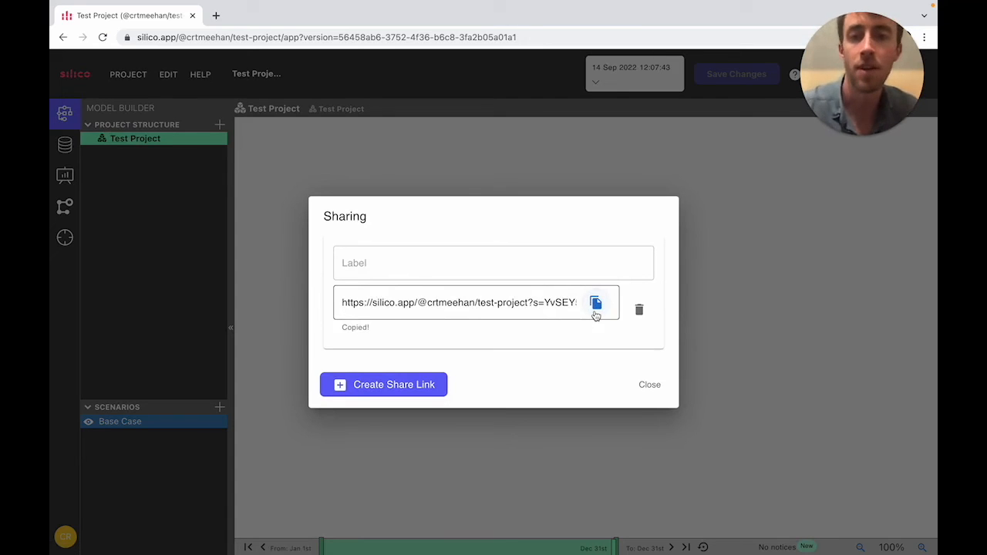
{"action": "left_click", "coordinate": [650, 378]}
Close the project and look at the import option on the project overview.
{"action": "left_click", "coordinate": [128, 74]}
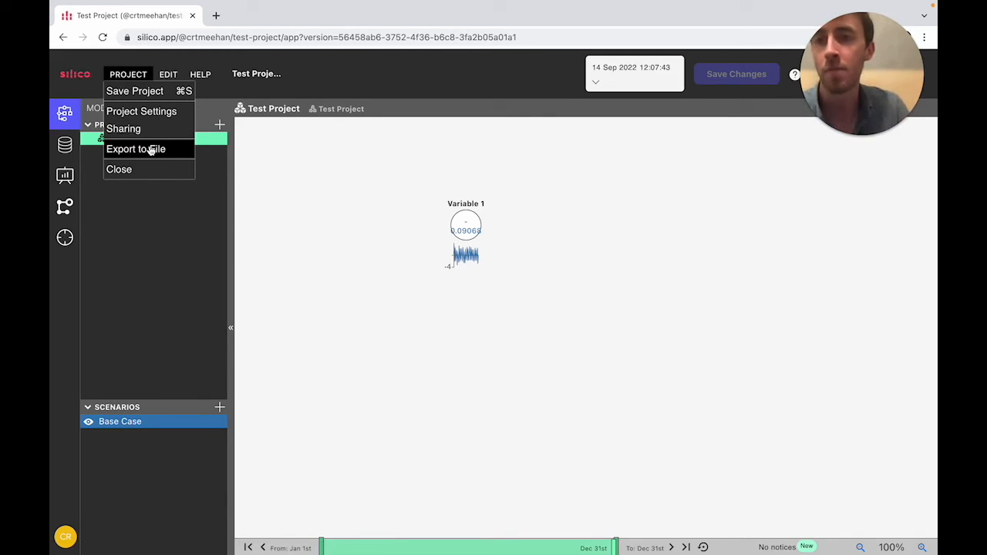
{"action": "left_click", "coordinate": [119, 169]}
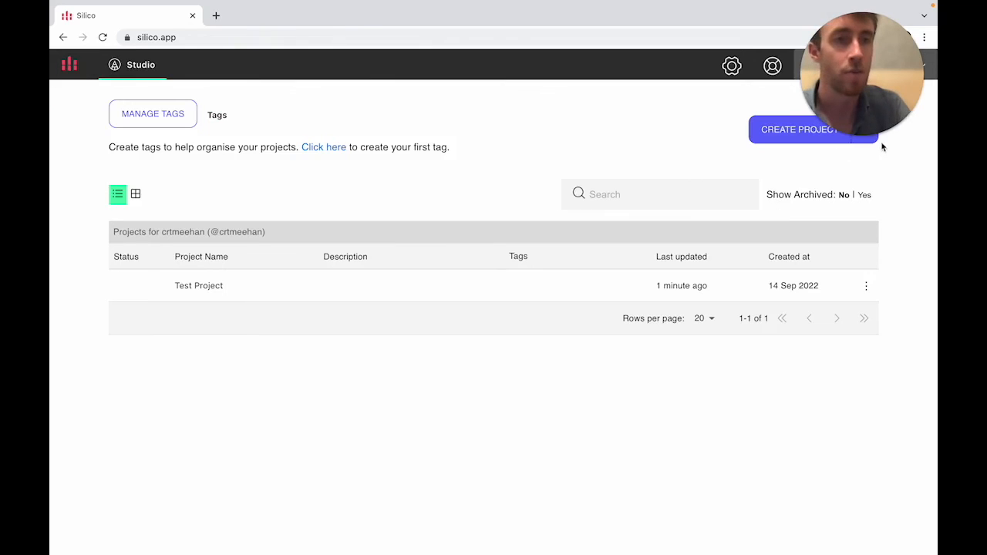
{"action": "left_click", "coordinate": [869, 142]}
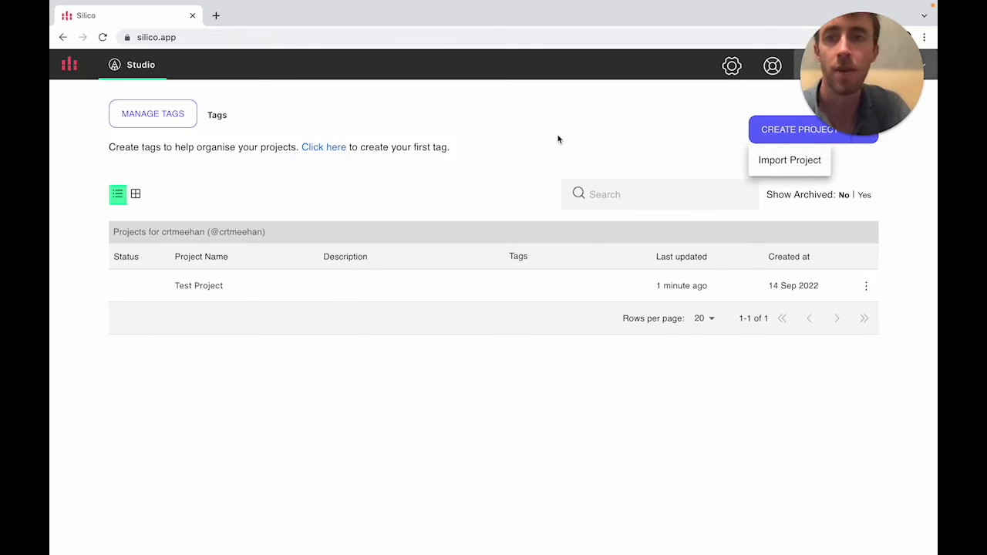
{"action": "left_click", "coordinate": [371, 113]}
Reopen Test Project and look through its editing commands and the online help documentation.
{"action": "left_click", "coordinate": [199, 291]}
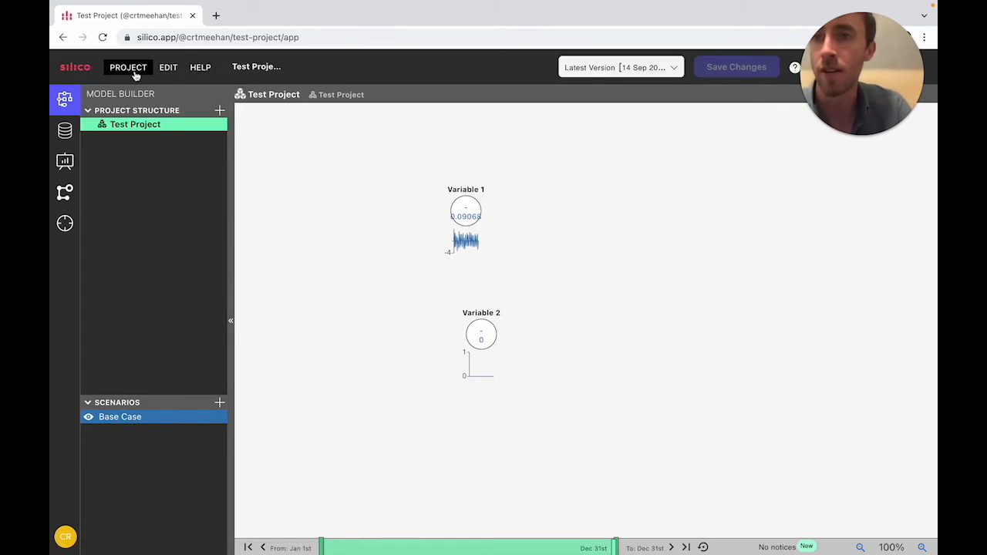
{"action": "left_click", "coordinate": [173, 71]}
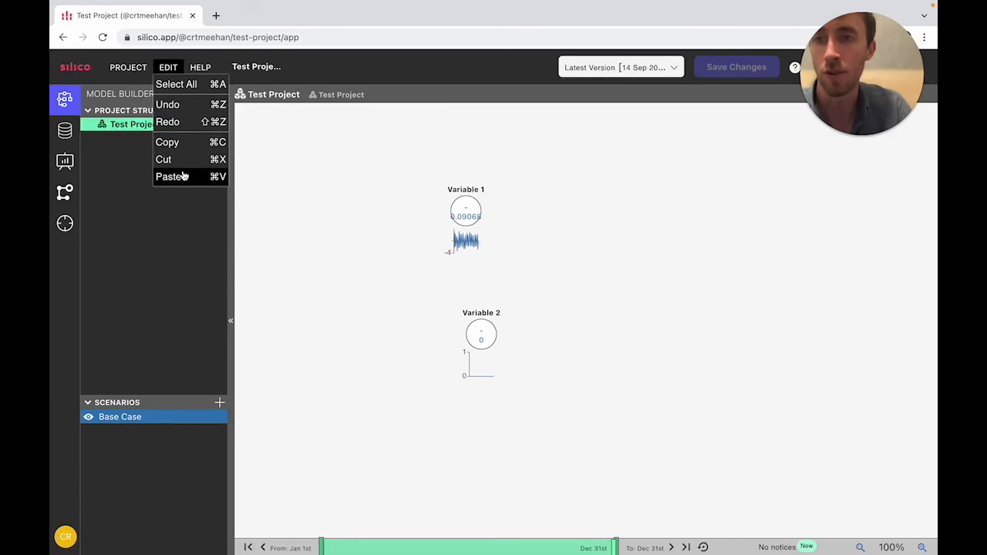
{"action": "left_click", "coordinate": [199, 67]}
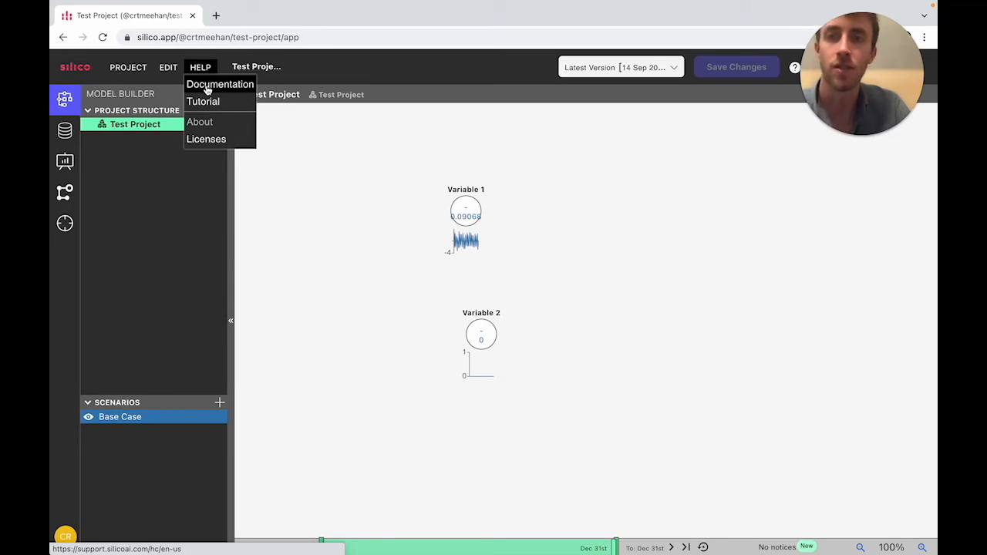
{"action": "left_click", "coordinate": [208, 86]}
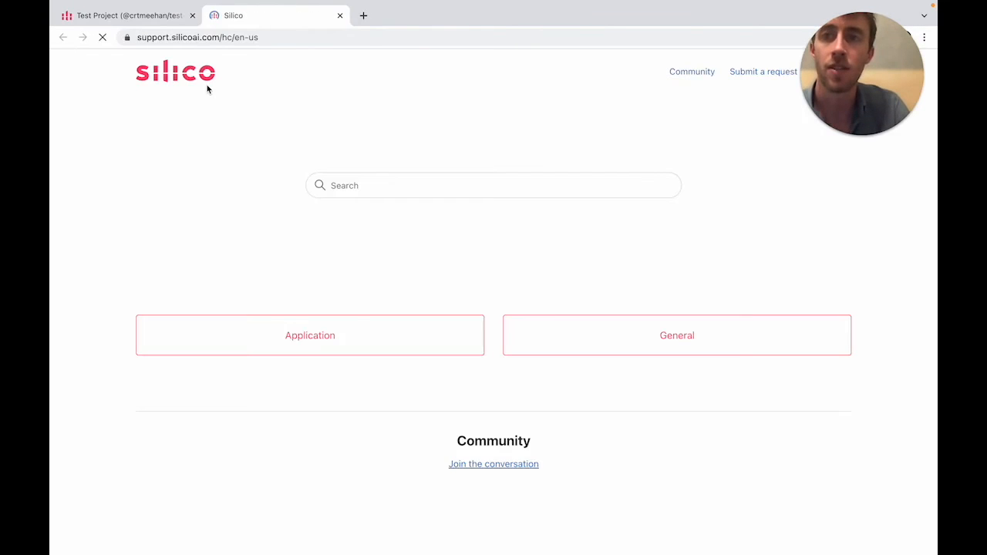
{"action": "scroll", "coordinate": [364, 397], "scroll_direction": "down", "scroll_amount": 1}
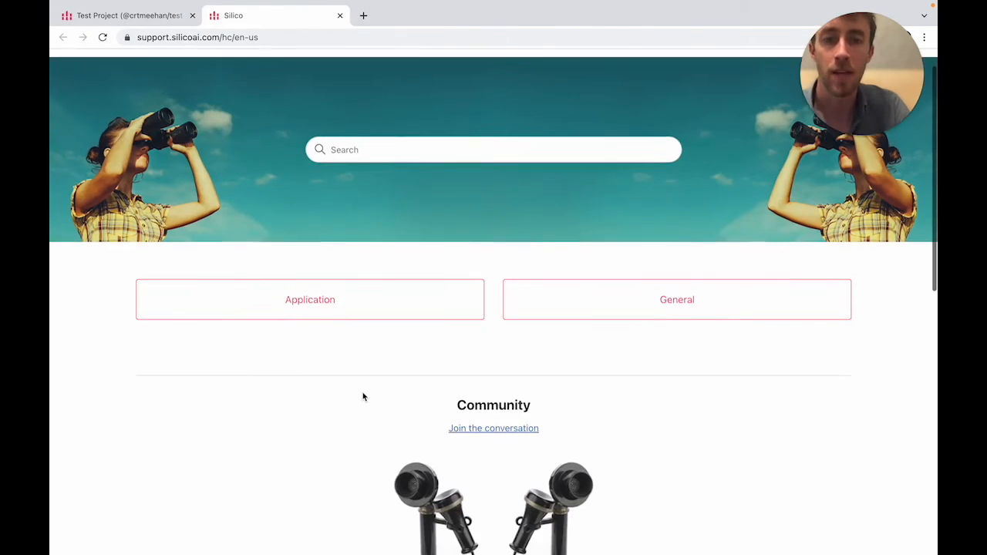
Look through the Application articles in the help documentation and close the documentation page.
{"action": "left_click", "coordinate": [330, 311]}
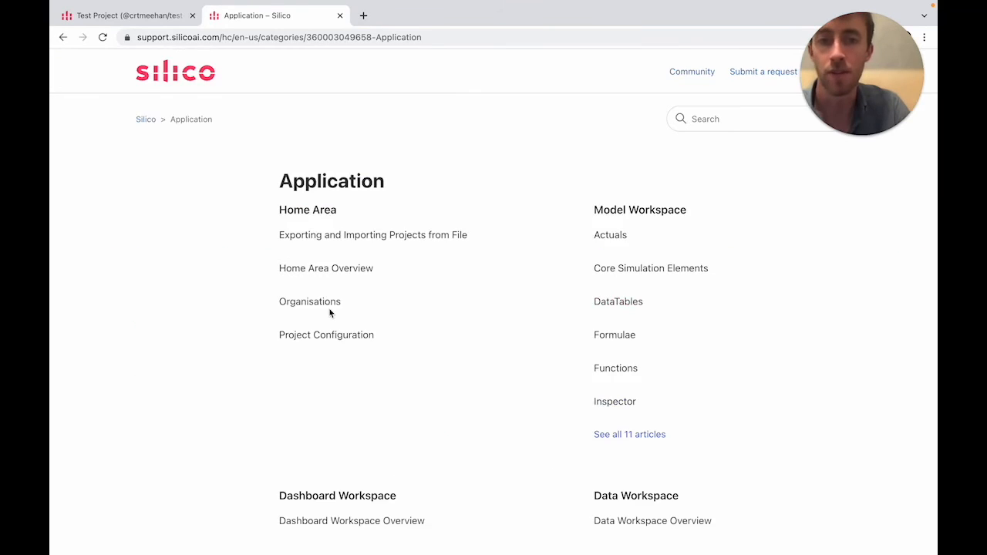
{"action": "scroll", "coordinate": [331, 312], "scroll_direction": "down", "scroll_amount": 1}
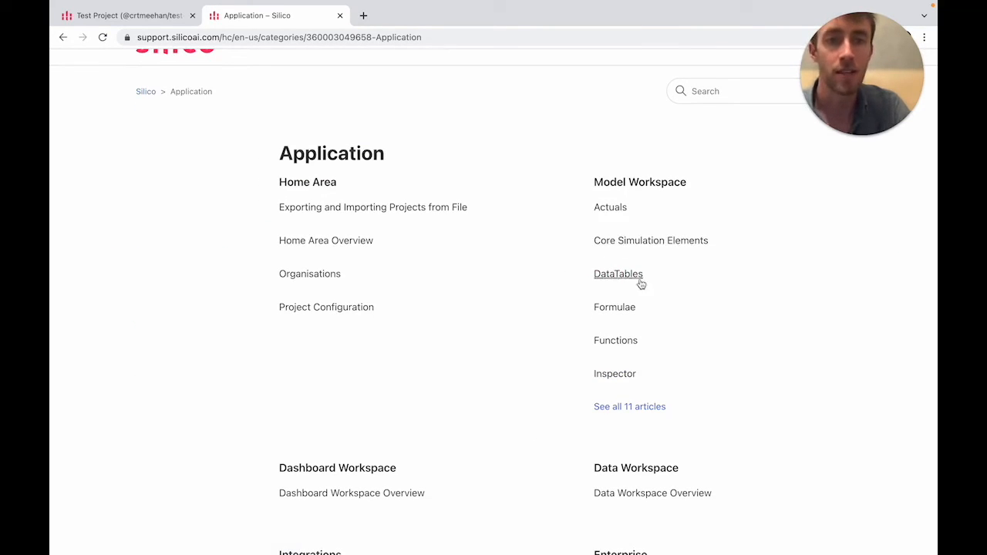
{"action": "scroll", "coordinate": [550, 303], "scroll_direction": "down", "scroll_amount": 2}
{"action": "scroll", "coordinate": [551, 301], "scroll_direction": "up", "scroll_amount": 3}
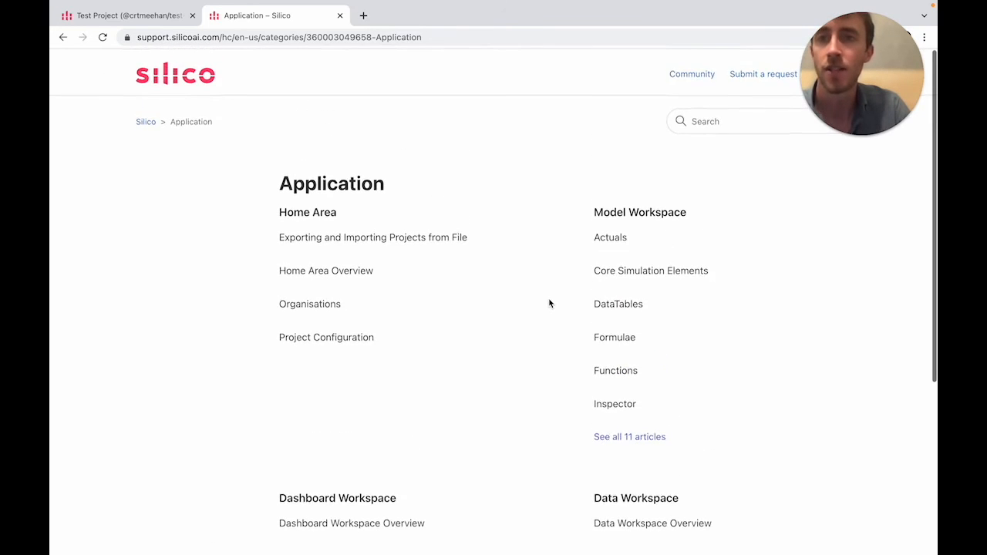
{"action": "left_click", "coordinate": [340, 16]}
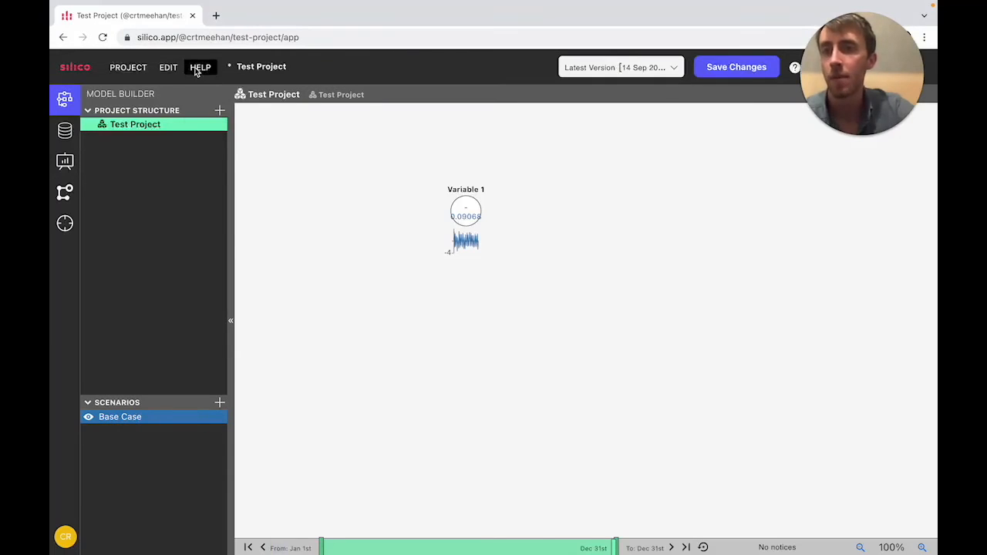
Open the introductory tutorial walkthrough from the help resources and close it at its first page.
{"action": "left_click", "coordinate": [199, 69]}
{"action": "left_click", "coordinate": [203, 102]}
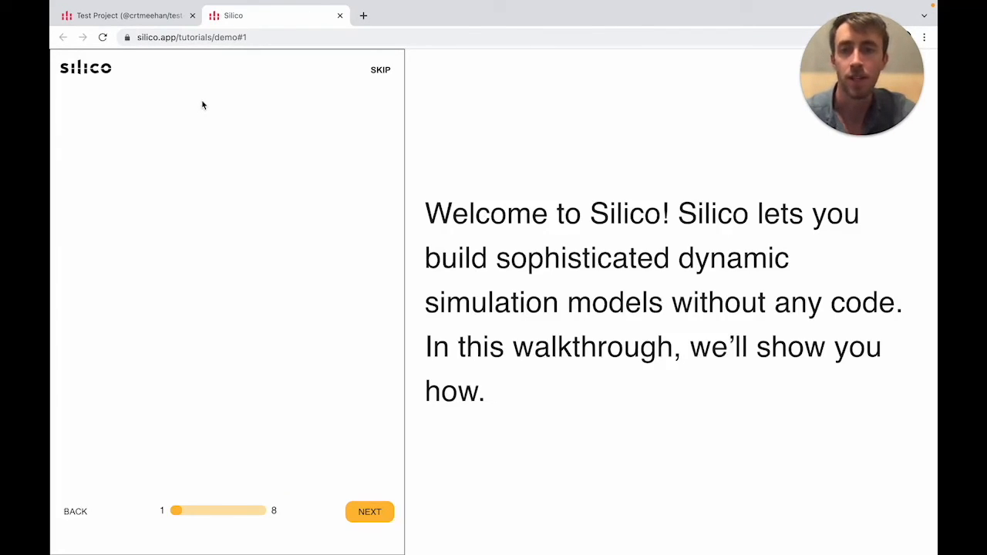
{"action": "left_click", "coordinate": [340, 15]}
{"action": "left_click_drag", "start_coordinate": [841, 60], "coordinate": [469, 34]}
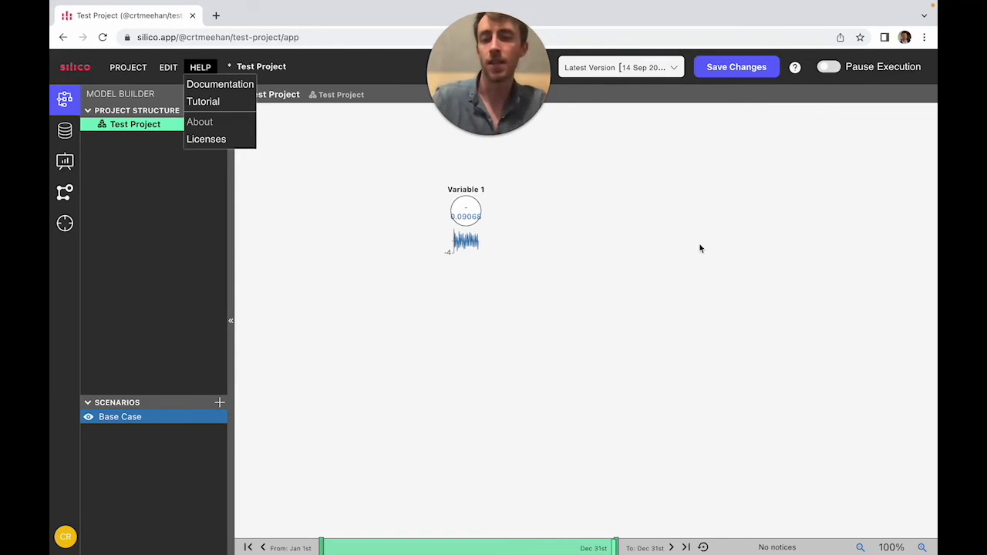
Add a second variable beside Variable 1, connect Variable 1 to it, and set its formula to "Variable 1".
{"action": "left_click", "coordinate": [617, 245]}
{"action": "double_click", "coordinate": [597, 236]}
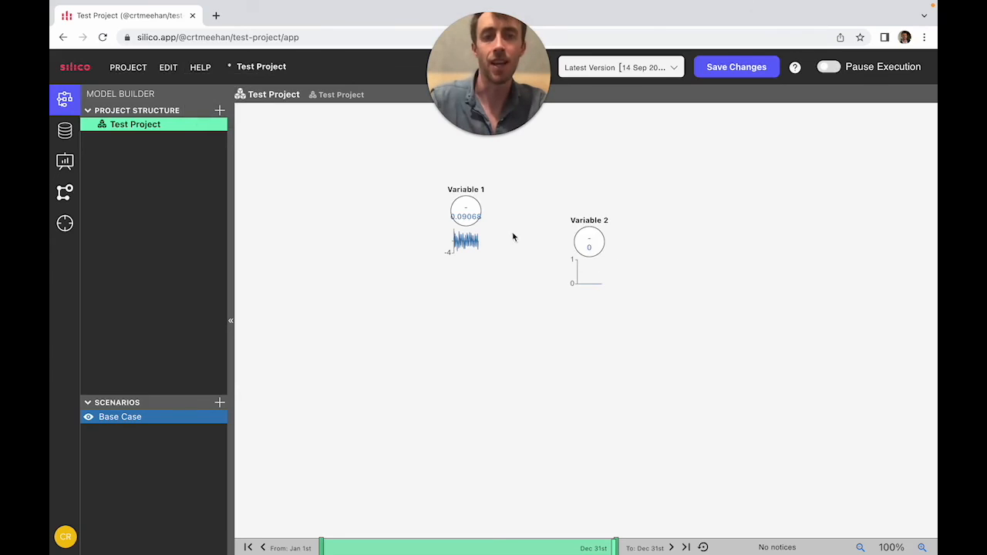
{"action": "left_click_drag", "start_coordinate": [482, 222], "coordinate": [591, 241]}
{"action": "left_click", "coordinate": [591, 240]}
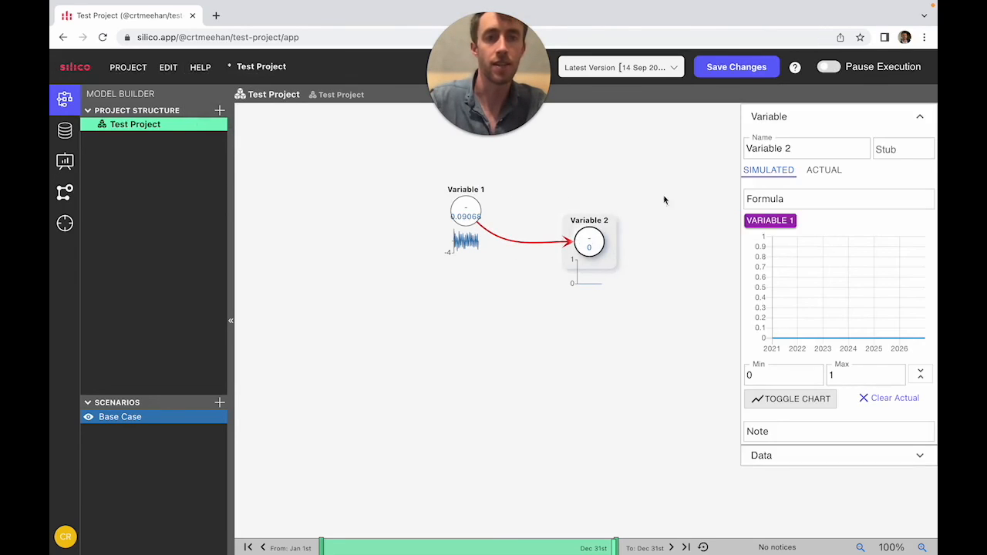
{"action": "left_click", "coordinate": [762, 222]}
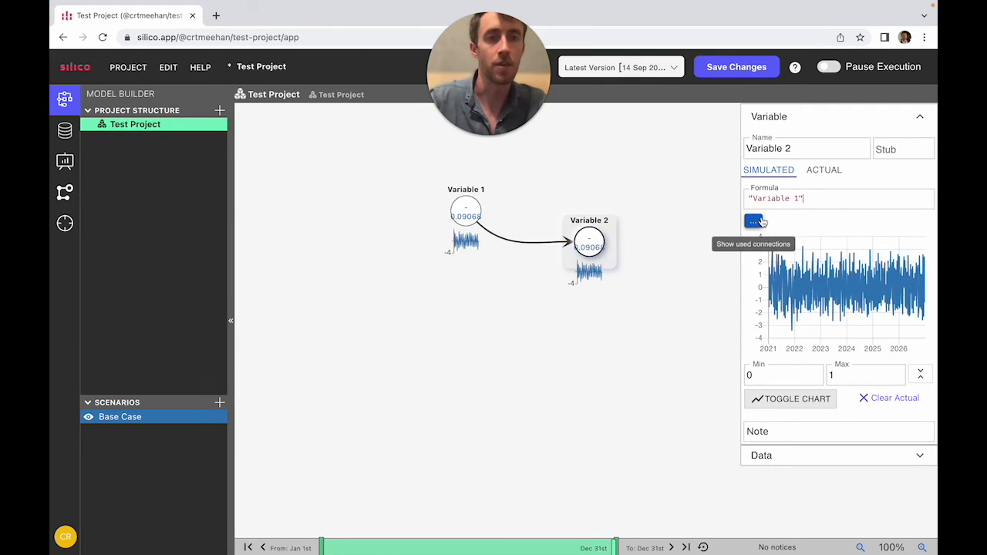
Clear Variable 2's formula, re-enter "Variable 1" as its formula with execution paused, and resume execution.
{"action": "double_click", "coordinate": [781, 197]}
{"action": "key", "text": "BackSpace"}
{"action": "left_click", "coordinate": [829, 69]}
{"action": "left_click", "coordinate": [770, 221]}
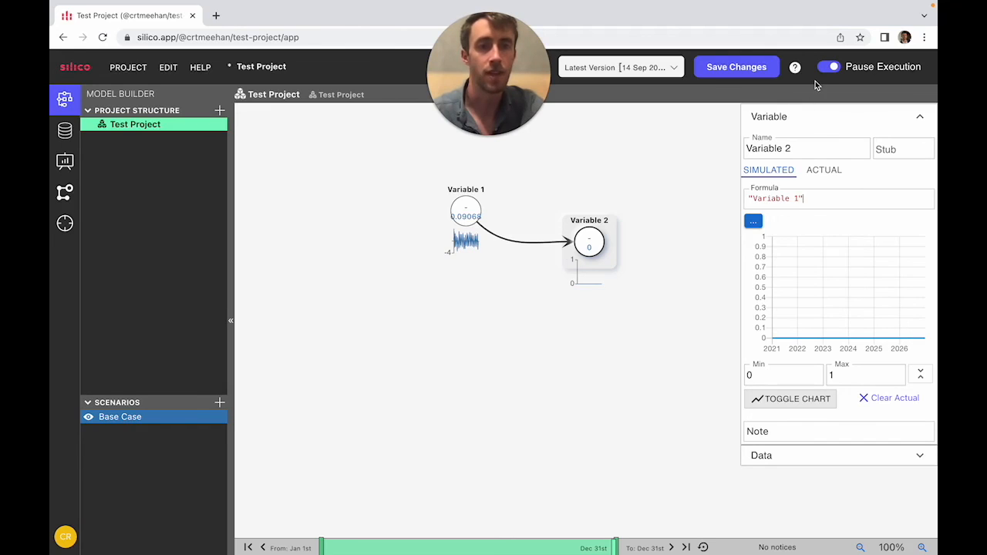
{"action": "left_click", "coordinate": [831, 68]}
Reload the Test Project page despite the unsaved changes.
{"action": "left_click", "coordinate": [343, 38]}
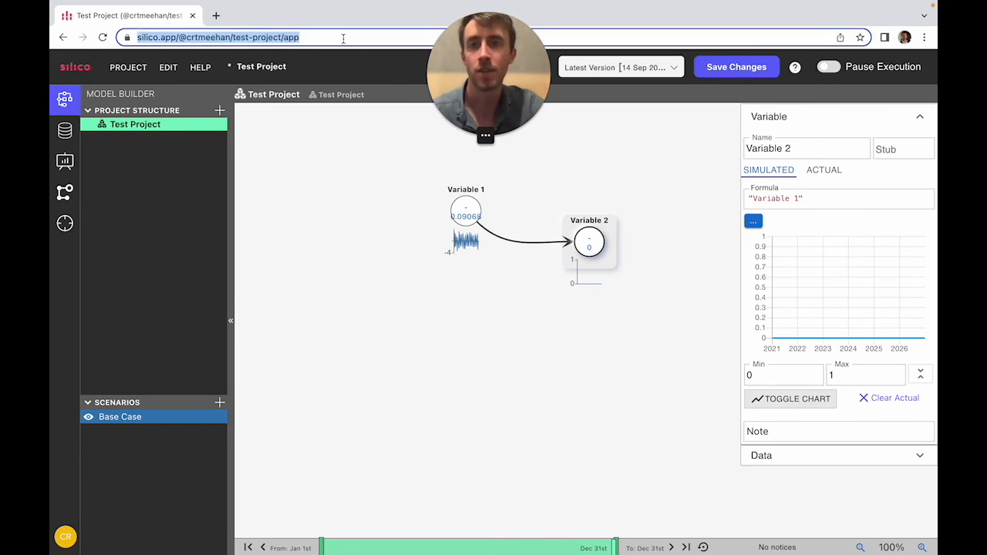
{"action": "key", "text": "Return"}
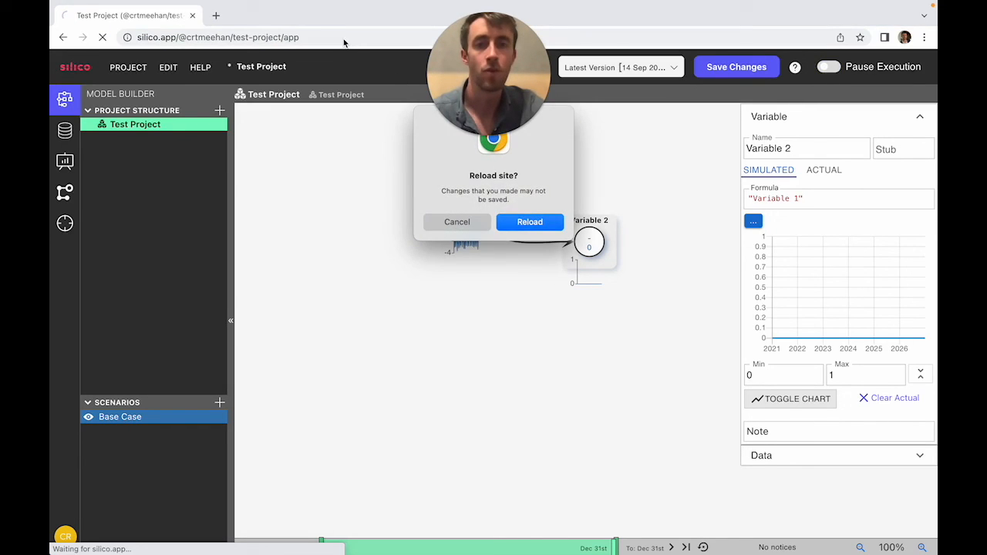
{"action": "left_click", "coordinate": [528, 222]}
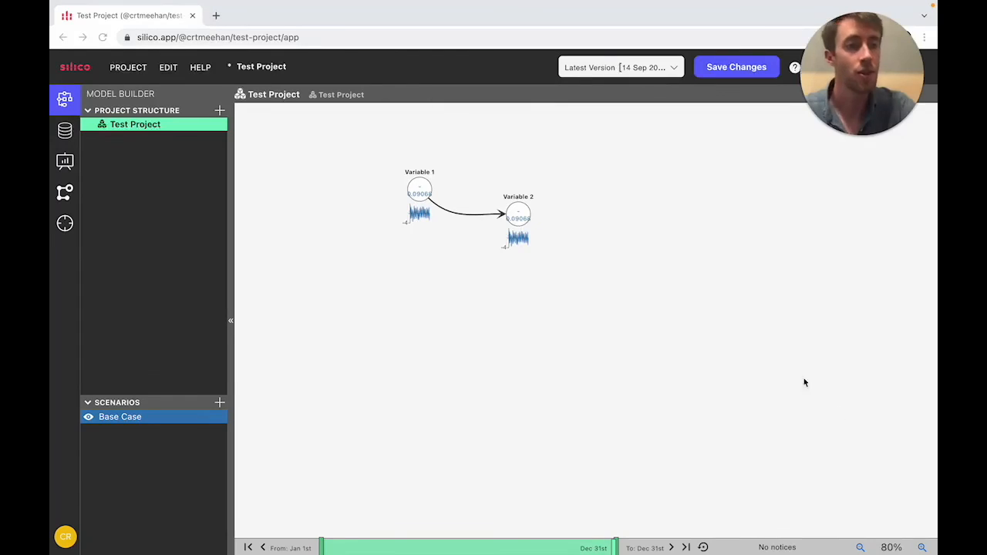
Zoom the model canvas in and back out to 80%.
{"action": "left_click", "coordinate": [922, 548]}
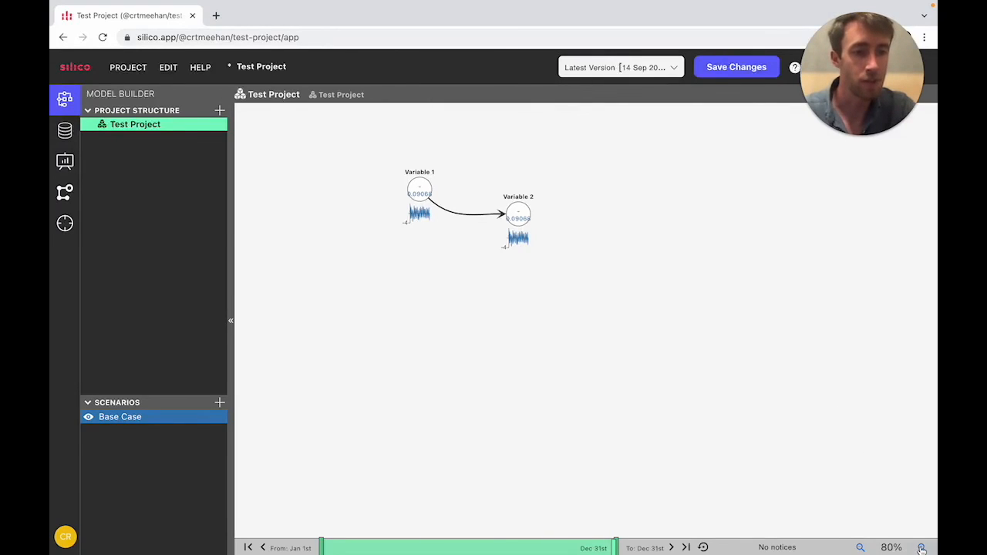
{"action": "left_click", "coordinate": [922, 548]}
{"action": "left_click", "coordinate": [922, 548]}
{"action": "left_click", "coordinate": [861, 548]}
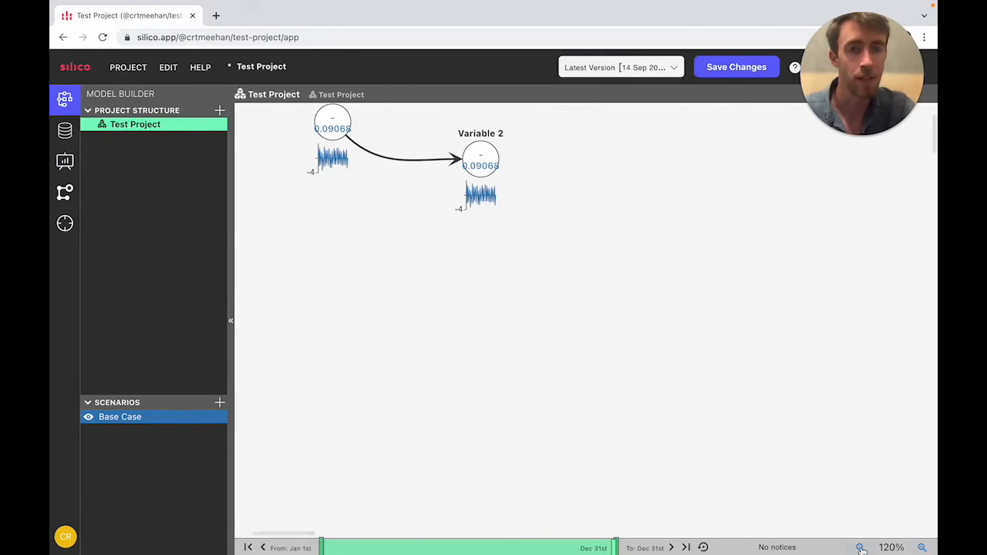
{"action": "left_click", "coordinate": [861, 548]}
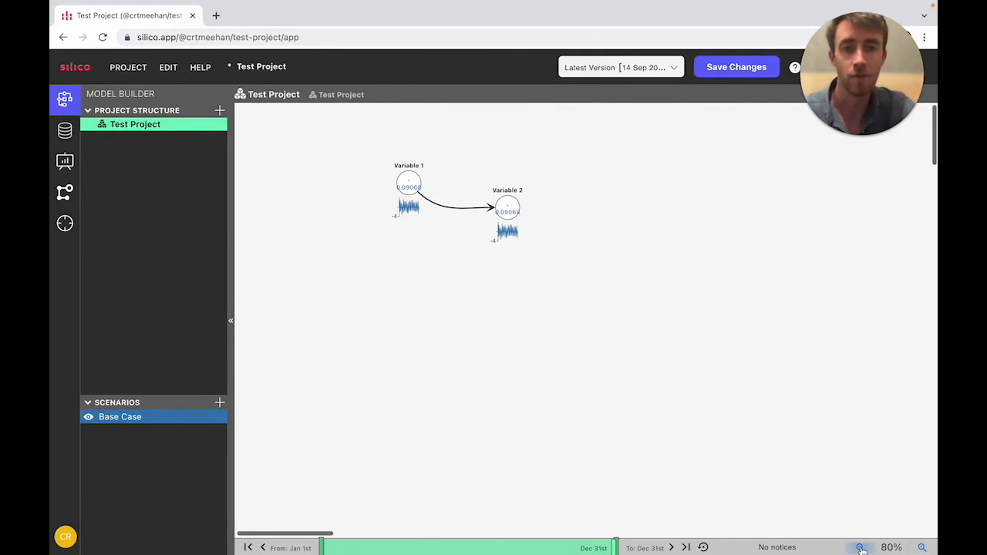
View the project's notices and the notice rules configuration, and close the notices in the model builder.
{"action": "left_click", "coordinate": [772, 548]}
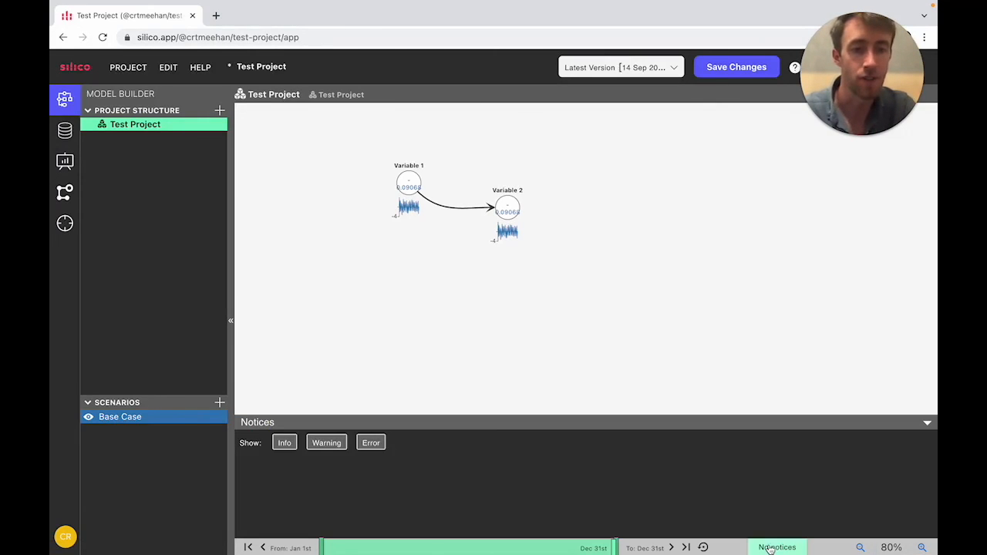
{"action": "left_click", "coordinate": [65, 192]}
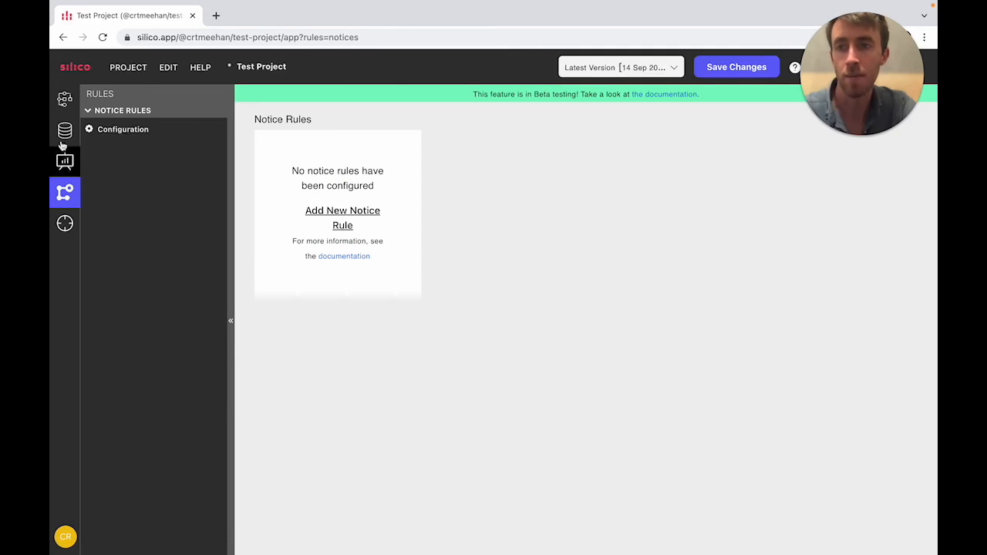
{"action": "left_click", "coordinate": [62, 106]}
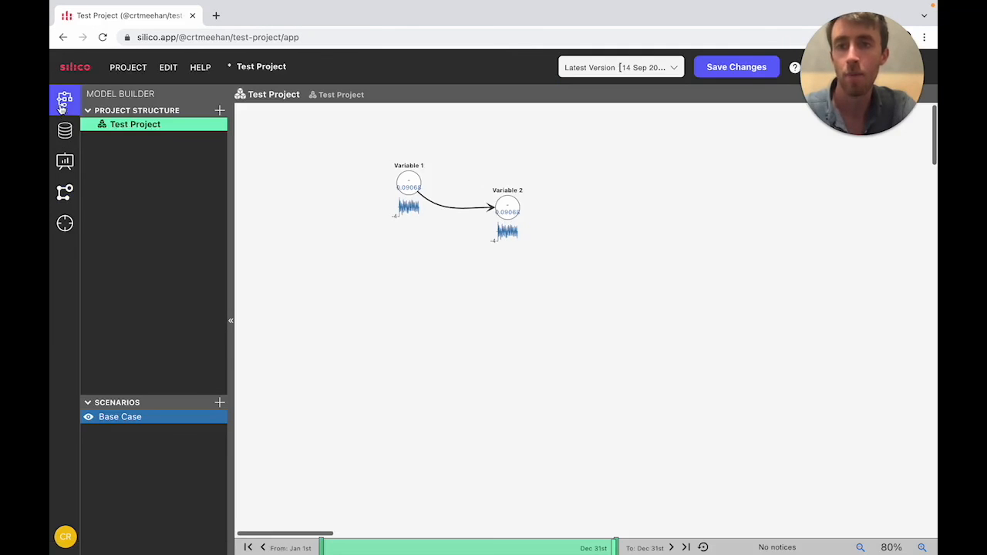
{"action": "left_click", "coordinate": [775, 548]}
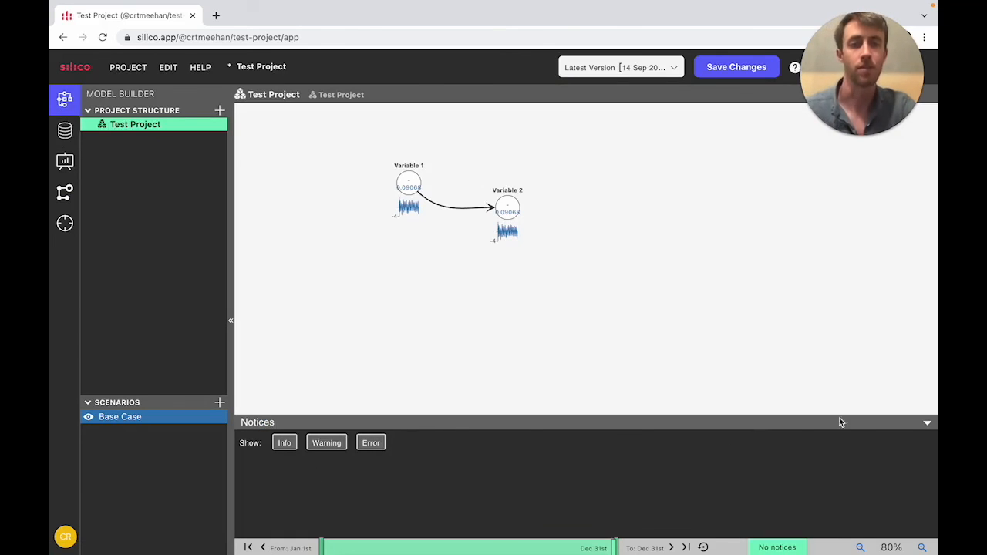
{"action": "left_click", "coordinate": [928, 420]}
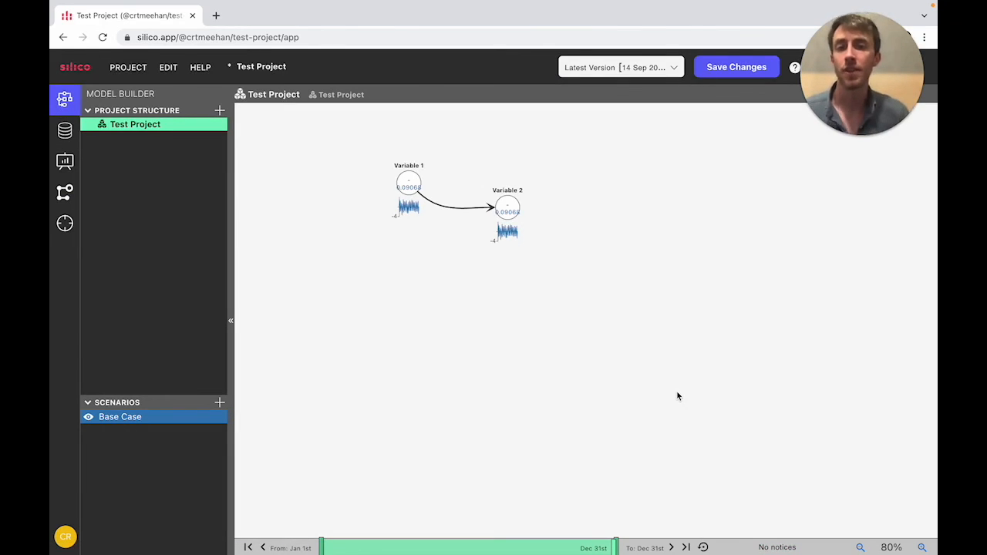